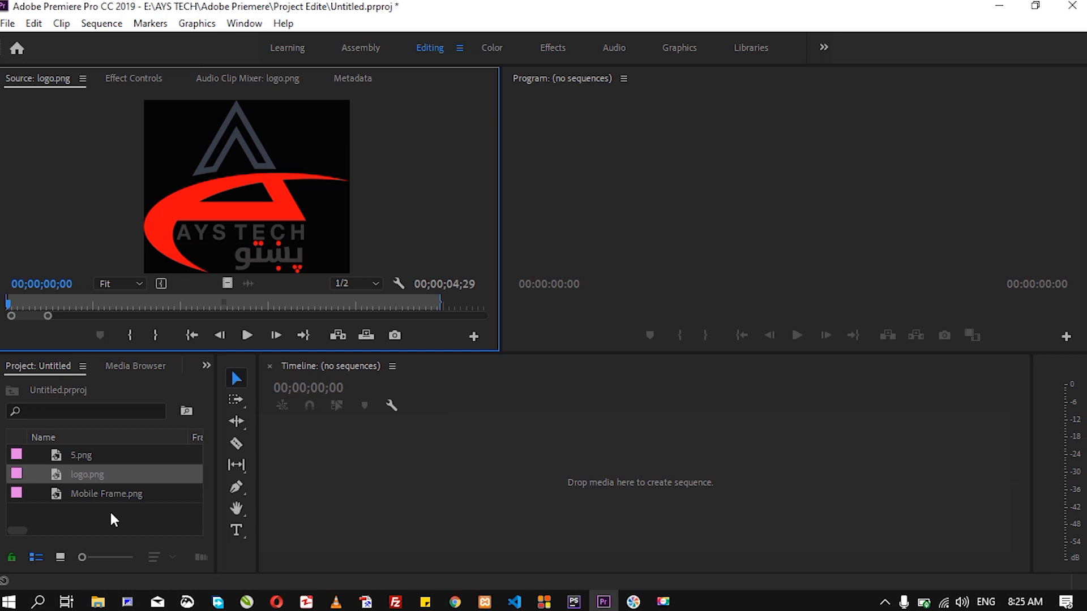
Create a 1440 × 1080 color matte at 25.00 fps in white (FFFFFF) and name it White.
{"action": "right_click", "coordinate": [112, 513]}
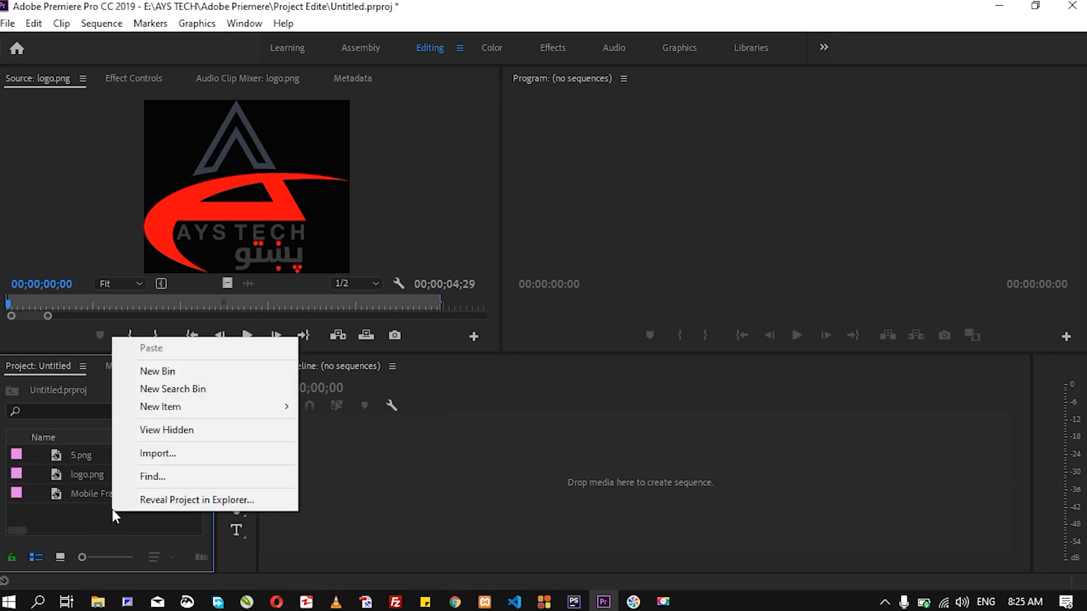
{"action": "mouse_move", "coordinate": [182, 417]}
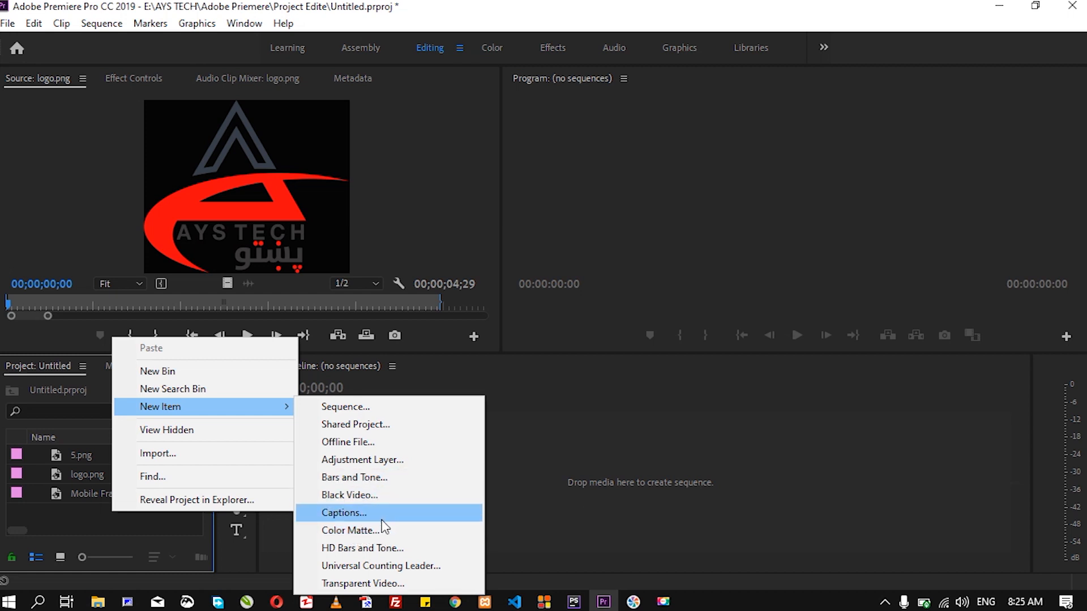
{"action": "left_click", "coordinate": [355, 541]}
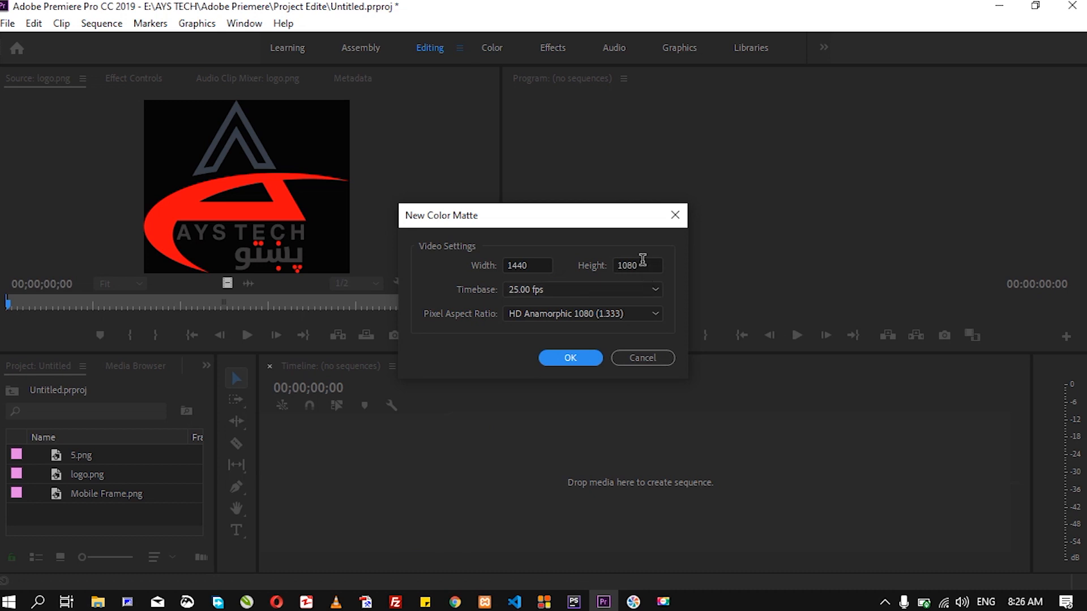
{"action": "left_click", "coordinate": [571, 358]}
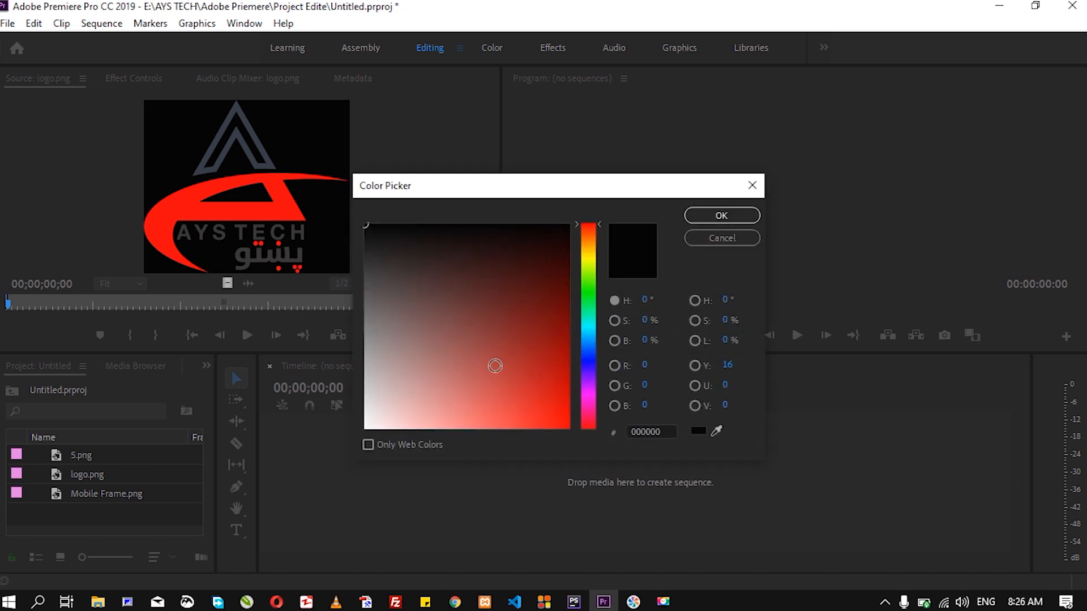
{"action": "left_click_drag", "start_coordinate": [368, 227], "coordinate": [364, 429]}
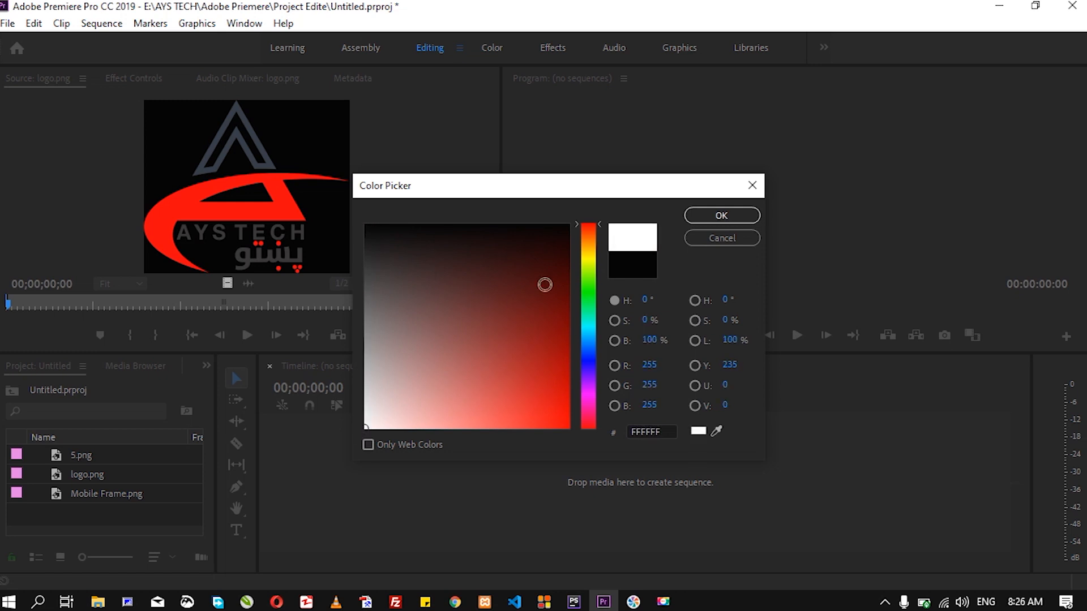
{"action": "left_click", "coordinate": [705, 216]}
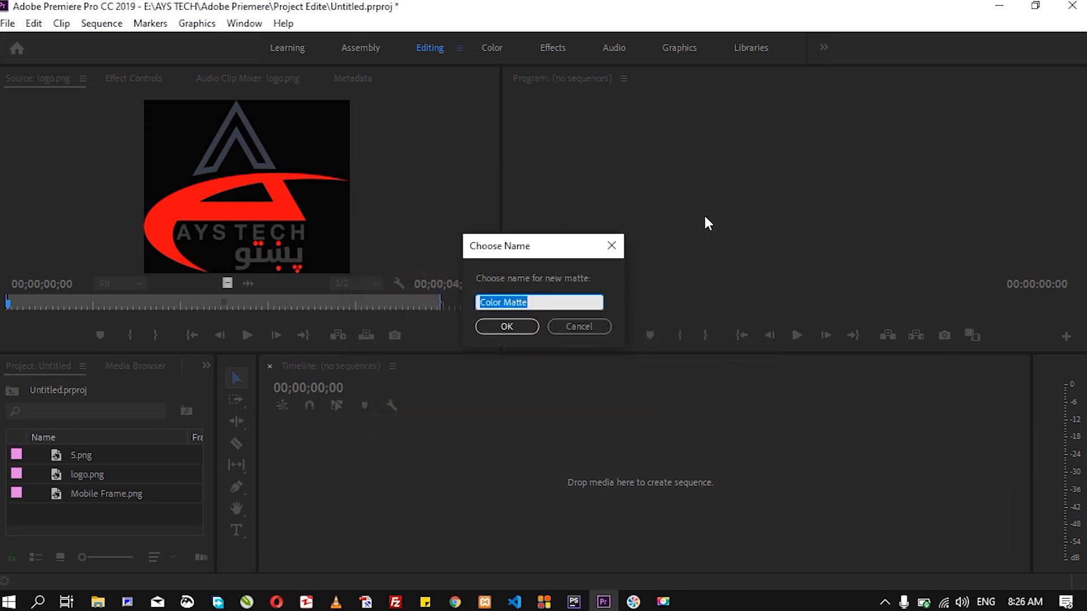
{"action": "type", "text": "White"}
{"action": "left_click", "coordinate": [516, 322]}
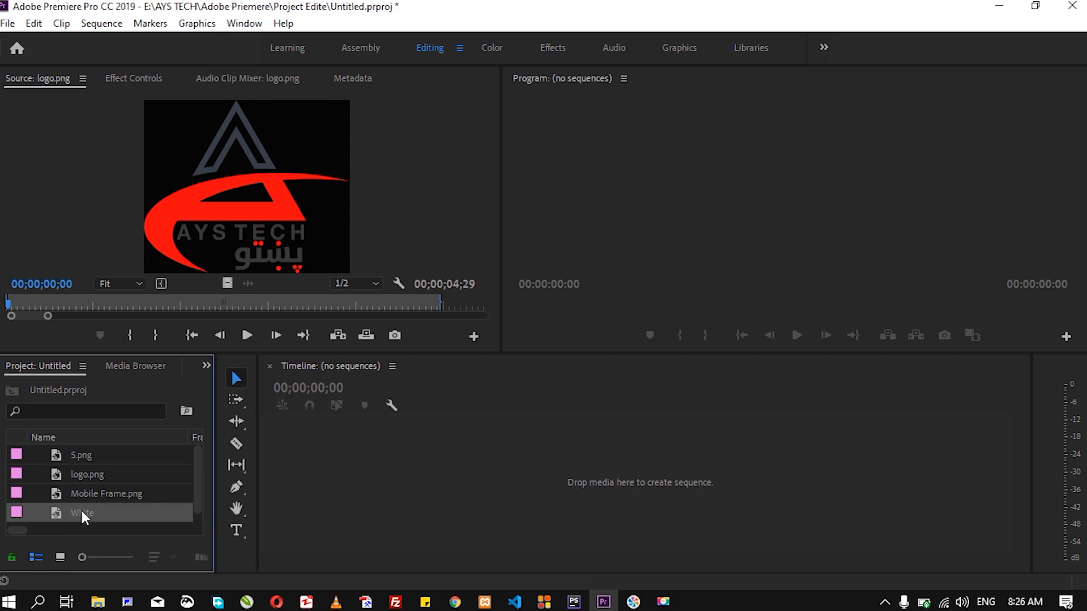
Create a sequence from the White color matte and extend its clip on V1 to 10 seconds.
{"action": "left_click_drag", "start_coordinate": [67, 511], "coordinate": [281, 477]}
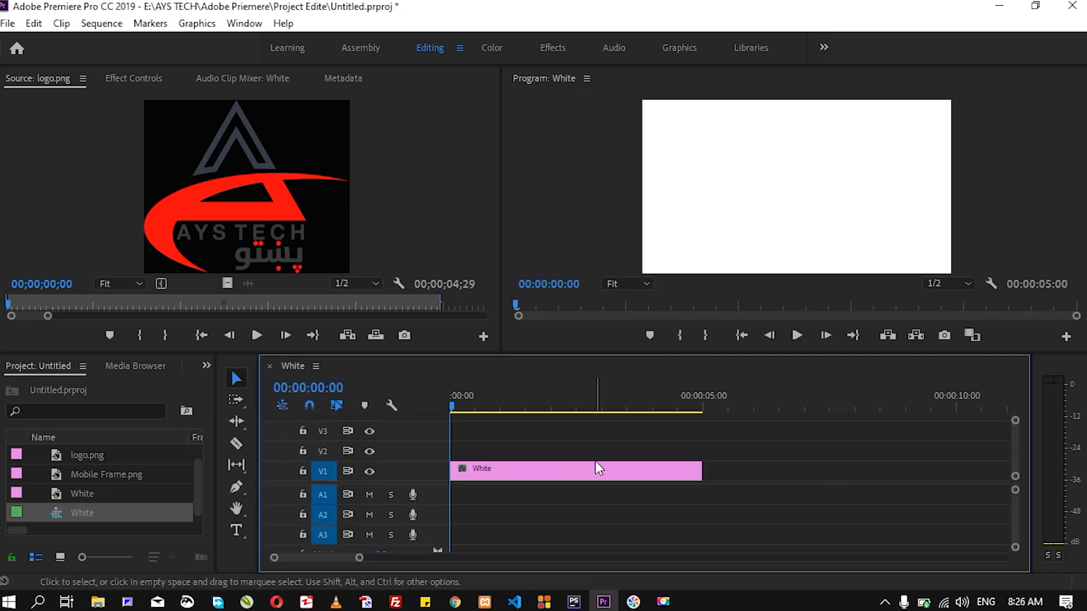
{"action": "left_click", "coordinate": [691, 473]}
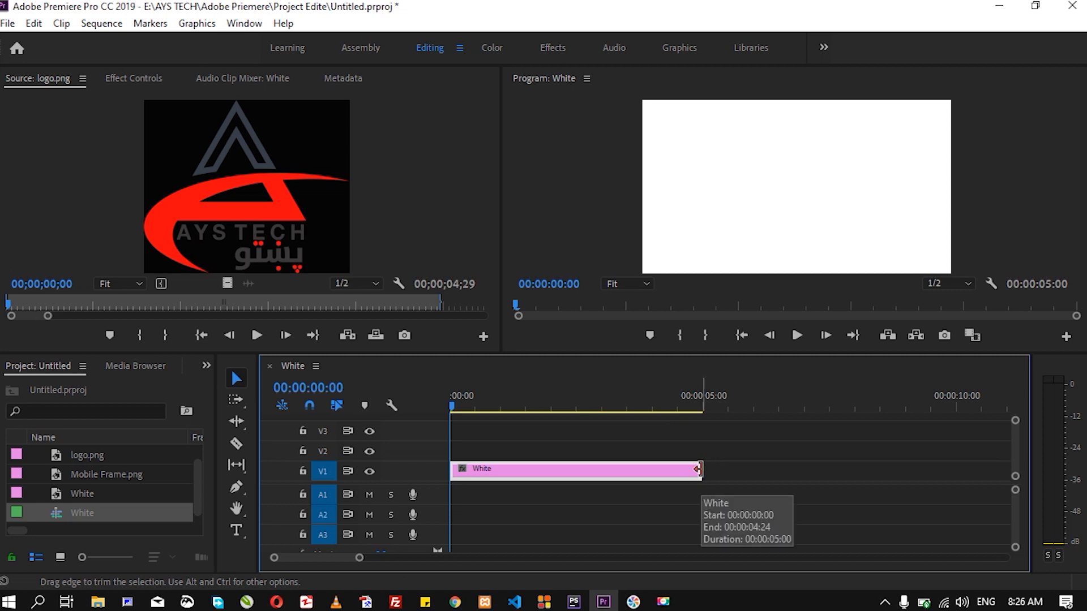
{"action": "left_click_drag", "start_coordinate": [699, 469], "coordinate": [953, 460]}
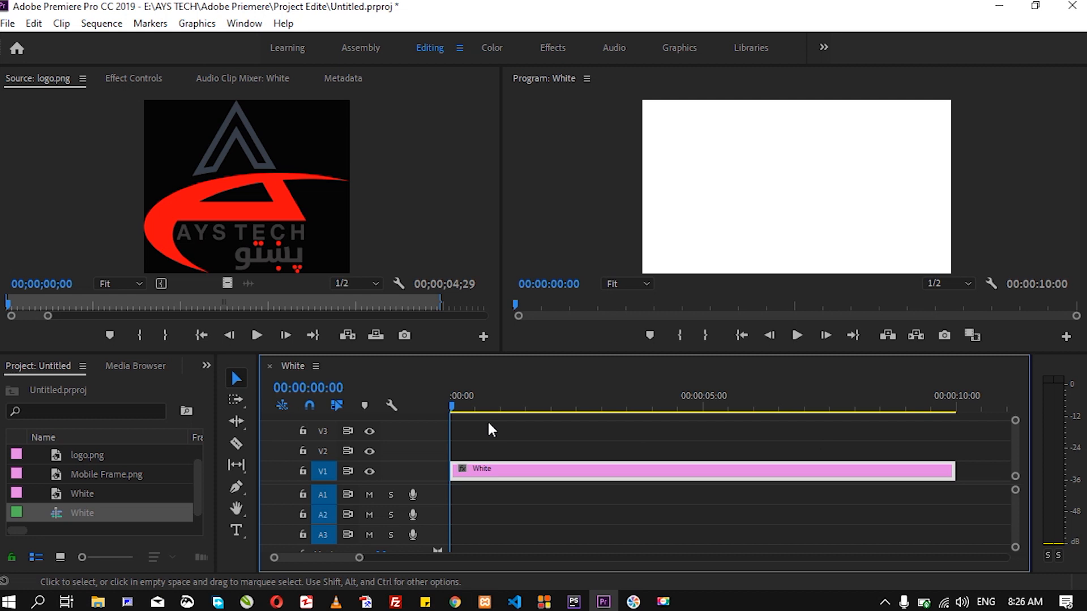
Place logo.png on track V2 at the start of the sequence and extend it to 10 seconds, matching the White clip.
{"action": "left_click", "coordinate": [86, 455]}
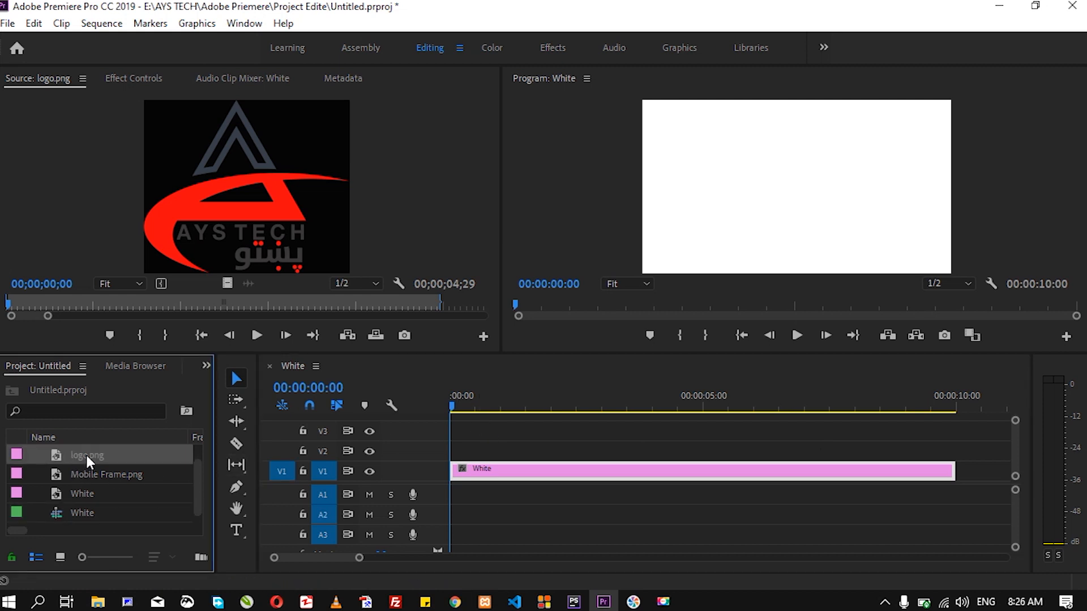
{"action": "left_click_drag", "start_coordinate": [77, 455], "coordinate": [455, 453]}
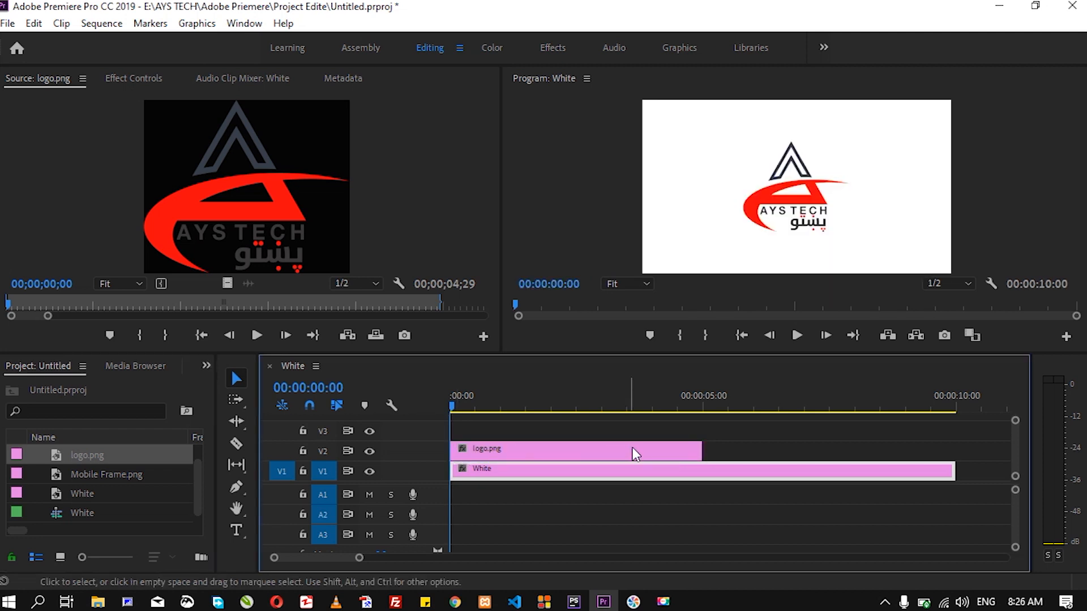
{"action": "left_click_drag", "start_coordinate": [700, 449], "coordinate": [954, 449]}
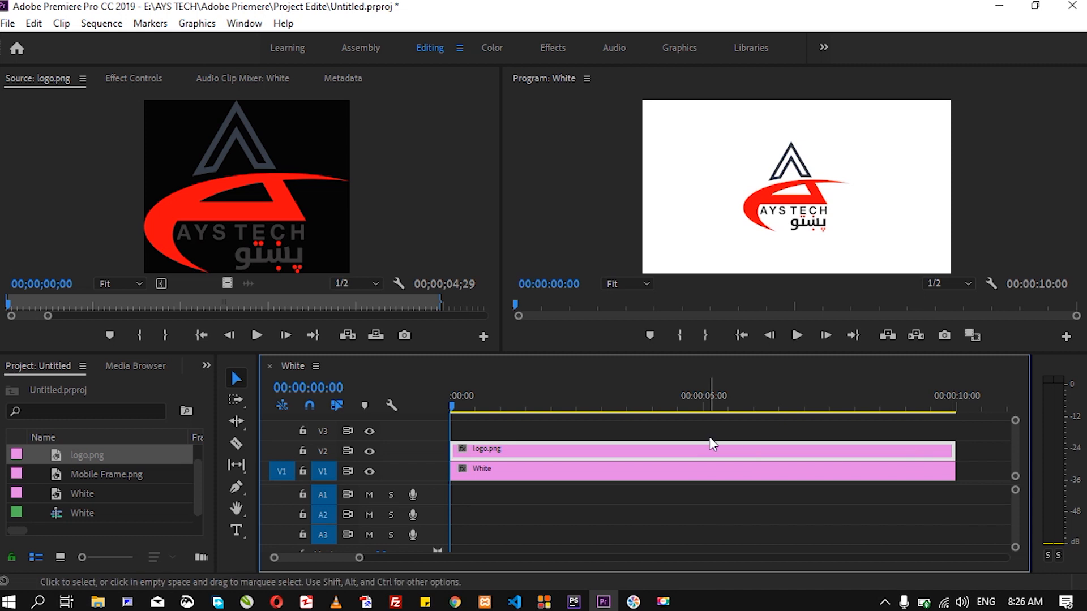
Open the effect controls of the logo.png clip and scrub through the sequence, returning the playhead to its start.
{"action": "double_click", "coordinate": [485, 450]}
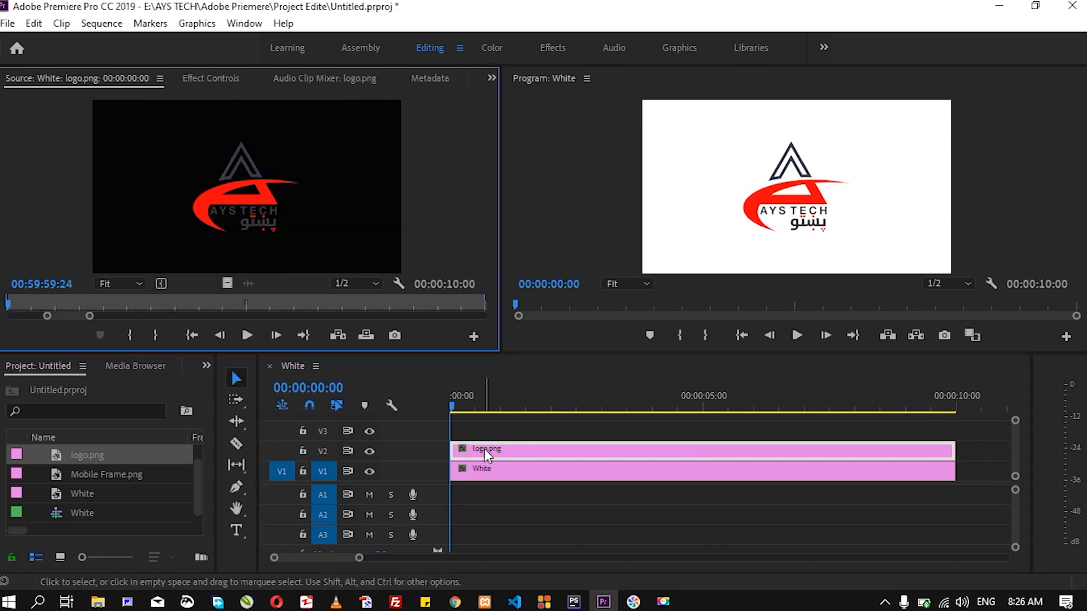
{"action": "left_click", "coordinate": [210, 78]}
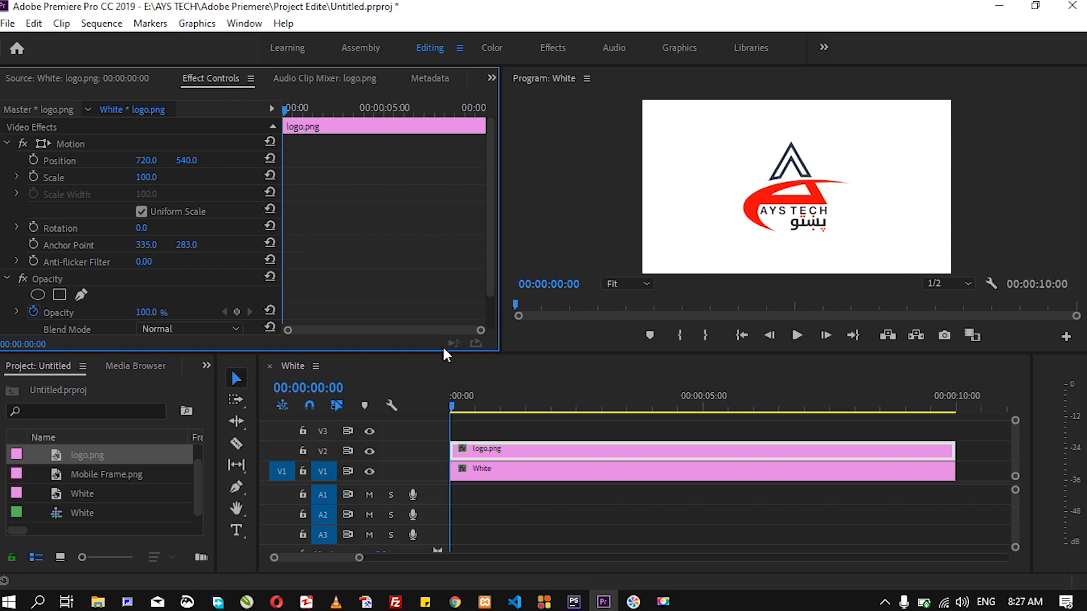
{"action": "left_click_drag", "start_coordinate": [453, 404], "coordinate": [492, 403]}
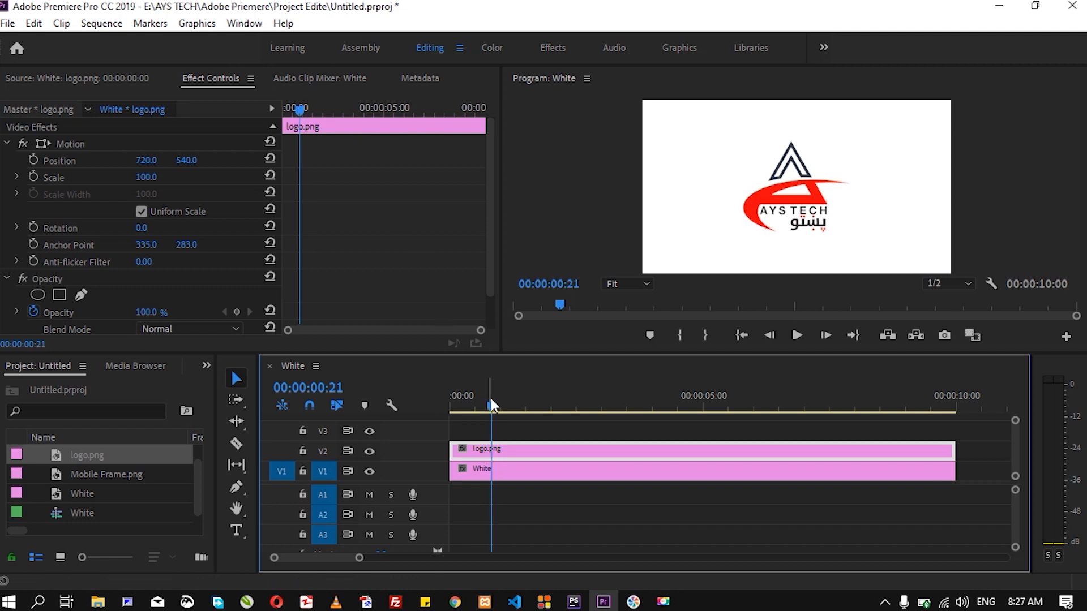
{"action": "left_click_drag", "start_coordinate": [491, 402], "coordinate": [444, 406]}
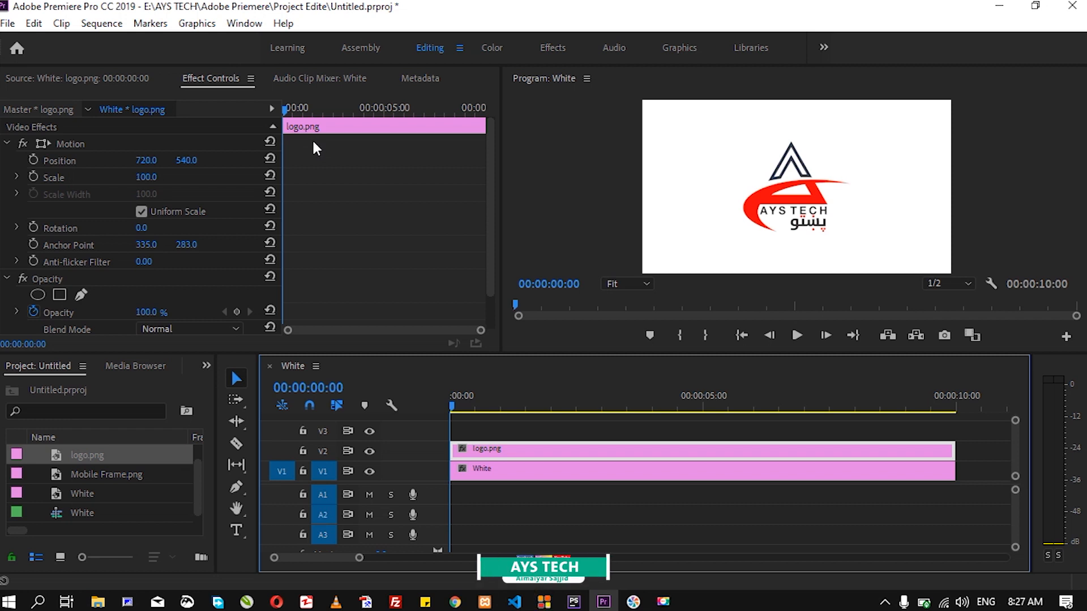
{"action": "mouse_move", "coordinate": [286, 108]}
{"action": "left_mouse_down"}
{"action": "mouse_move", "coordinate": [318, 110]}
{"action": "mouse_move", "coordinate": [277, 103]}
{"action": "left_mouse_up"}
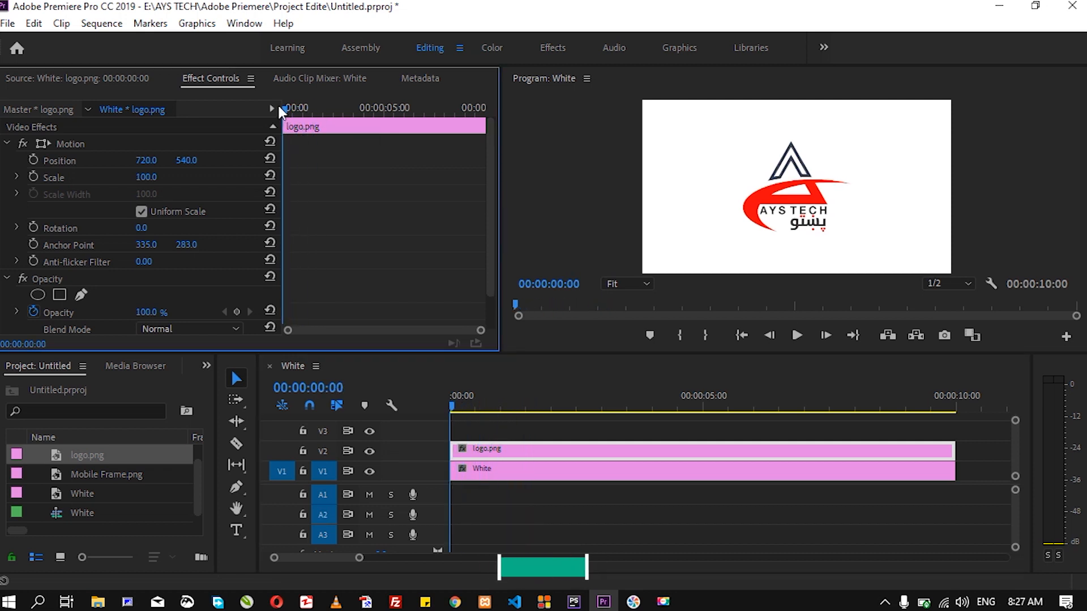
{"action": "left_click_drag", "start_coordinate": [452, 408], "coordinate": [478, 410]}
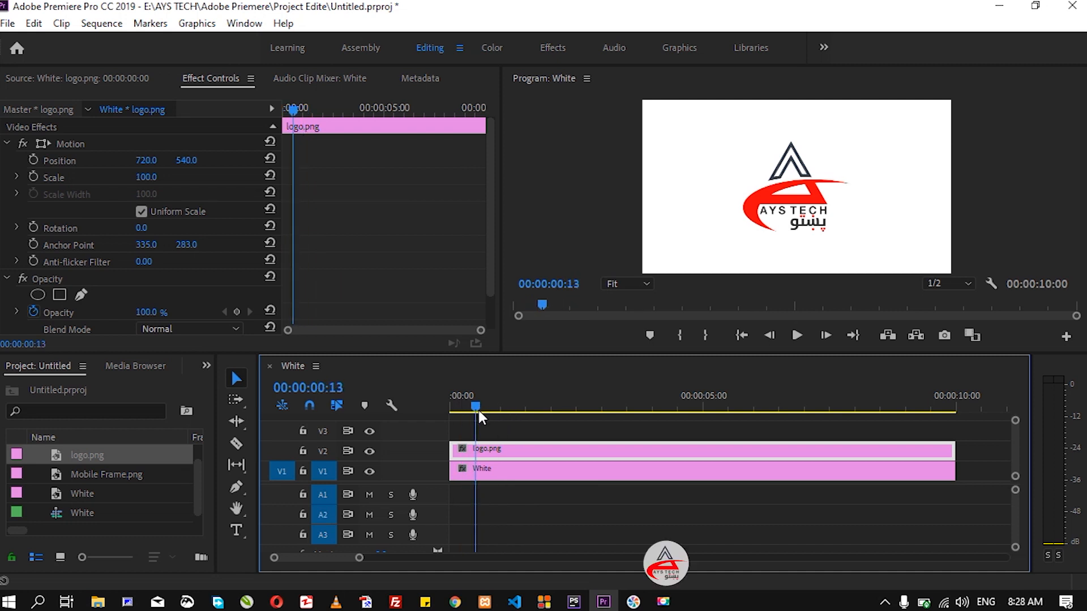
{"action": "left_click_drag", "start_coordinate": [478, 410], "coordinate": [443, 408]}
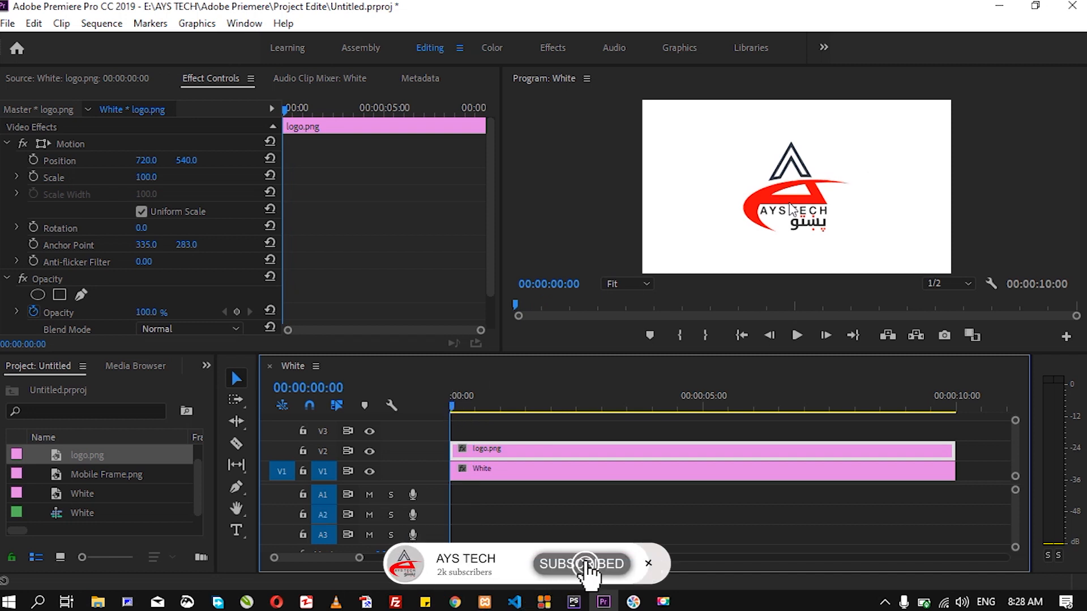
{"action": "left_click_drag", "start_coordinate": [453, 402], "coordinate": [465, 405]}
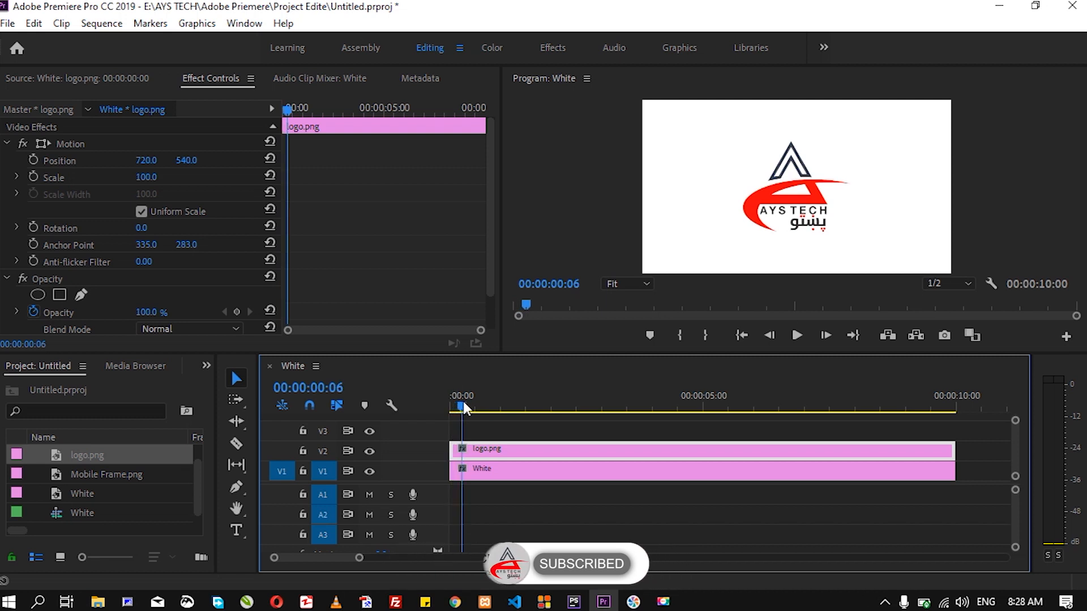
{"action": "left_click_drag", "start_coordinate": [463, 404], "coordinate": [554, 401]}
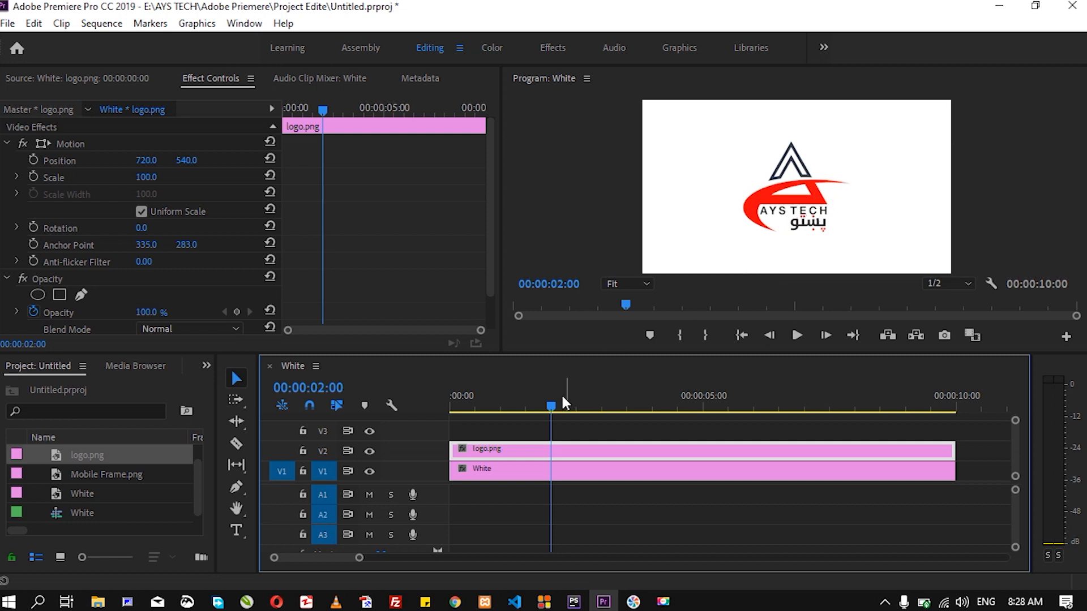
{"action": "left_click_drag", "start_coordinate": [550, 406], "coordinate": [859, 412]}
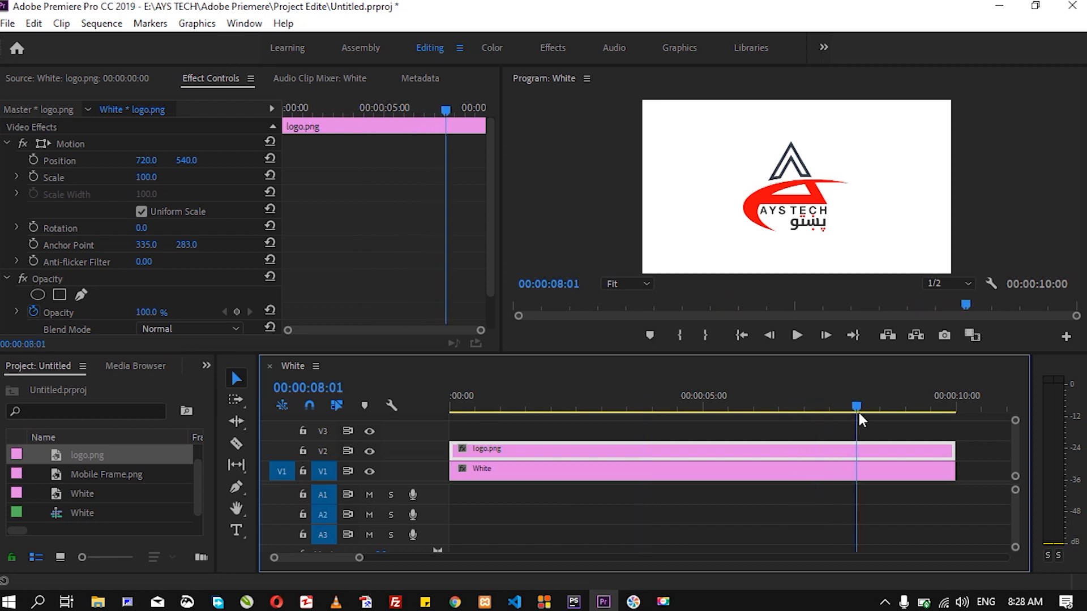
{"action": "left_click_drag", "start_coordinate": [858, 414], "coordinate": [953, 423]}
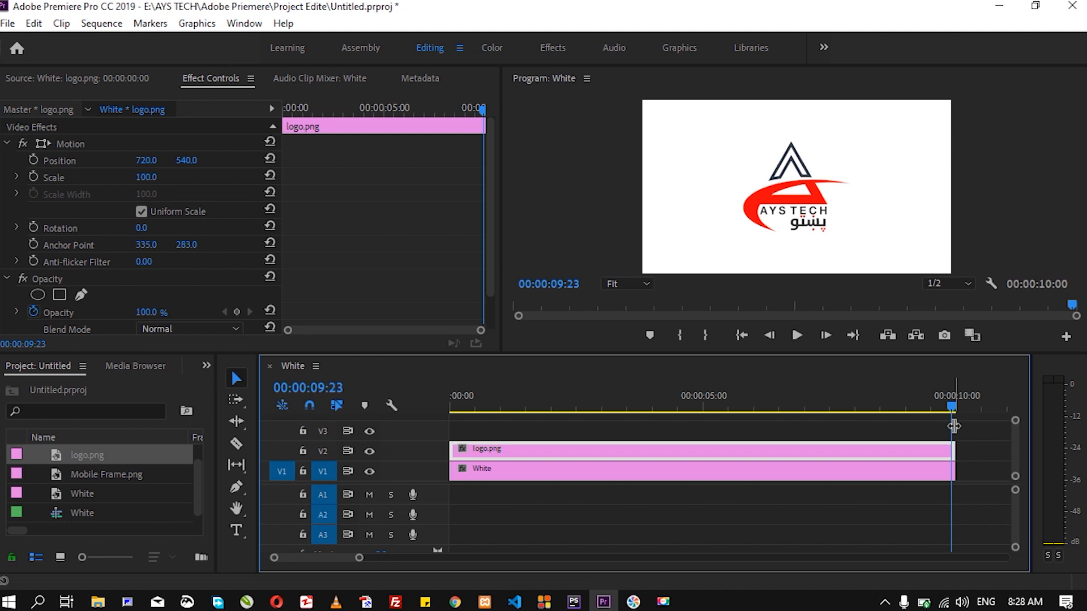
{"action": "left_click_drag", "start_coordinate": [953, 409], "coordinate": [949, 408]}
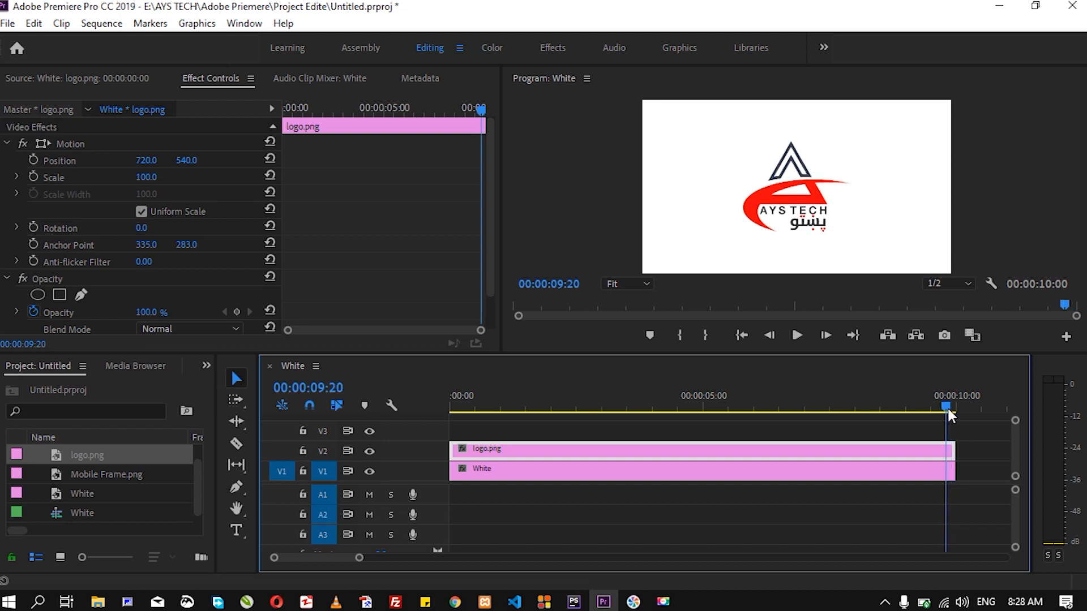
{"action": "left_click_drag", "start_coordinate": [775, 396], "coordinate": [400, 415]}
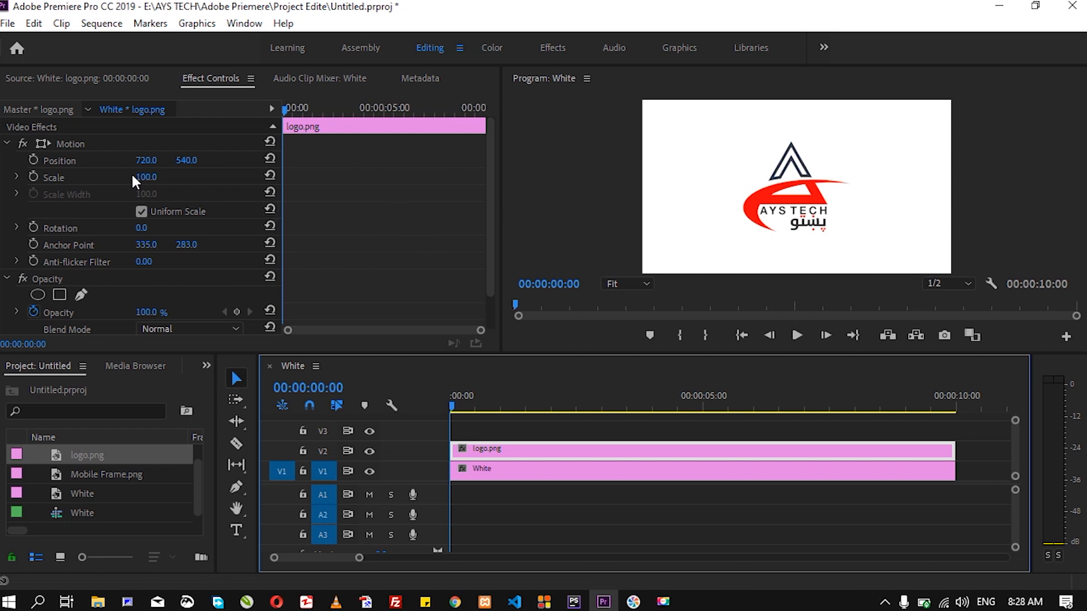
Try scaling the logo up to 135 and set its scale back to 100.
{"action": "left_click", "coordinate": [148, 178]}
{"action": "left_click_drag", "start_coordinate": [148, 178], "coordinate": [194, 193]}
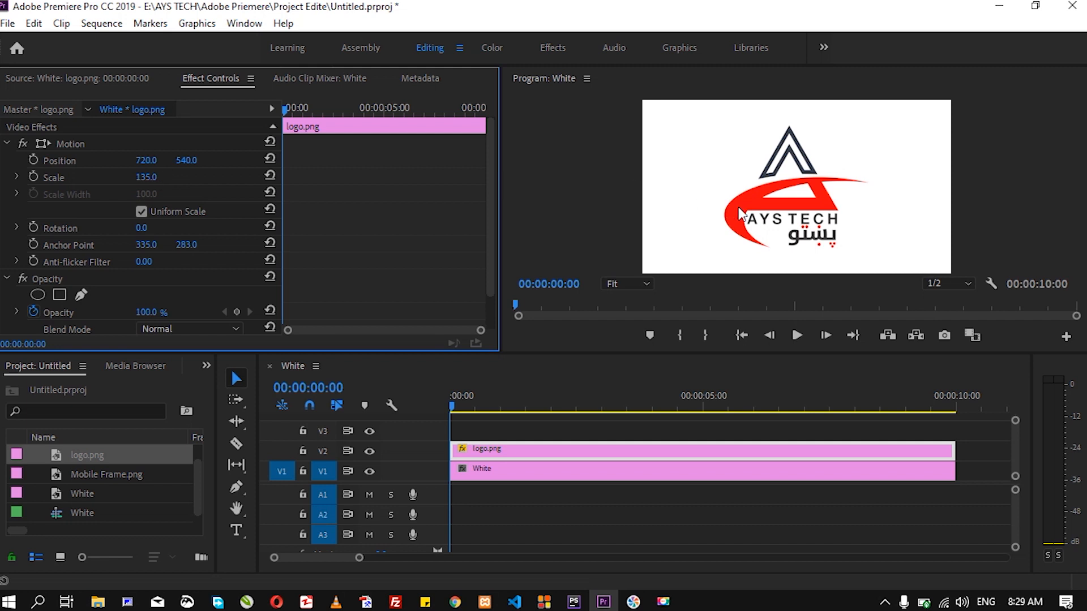
{"action": "left_click", "coordinate": [146, 177]}
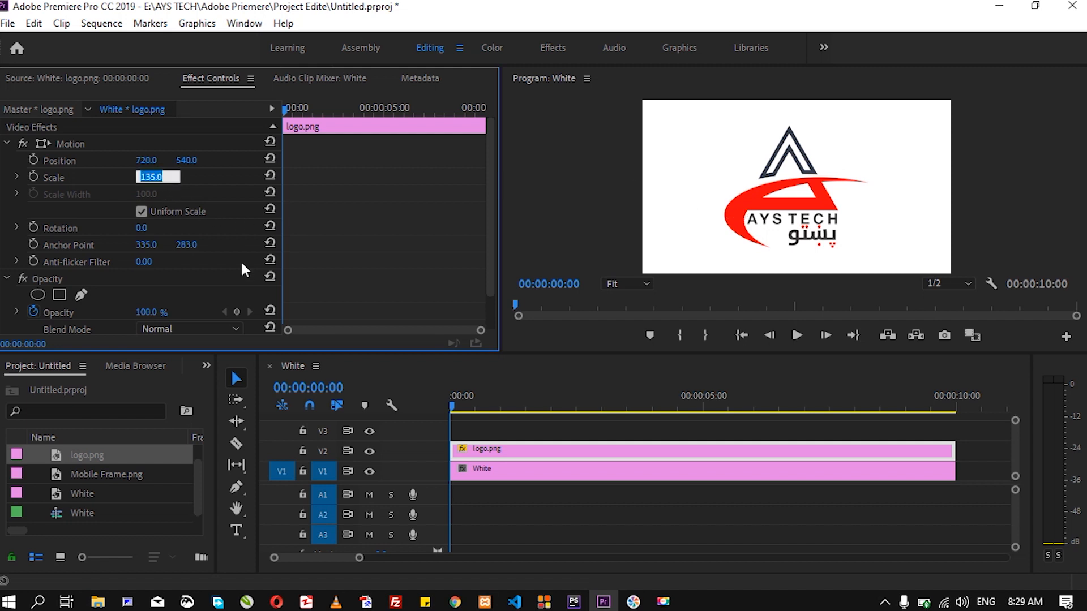
{"action": "type", "text": "100"}
{"action": "key", "text": "Return"}
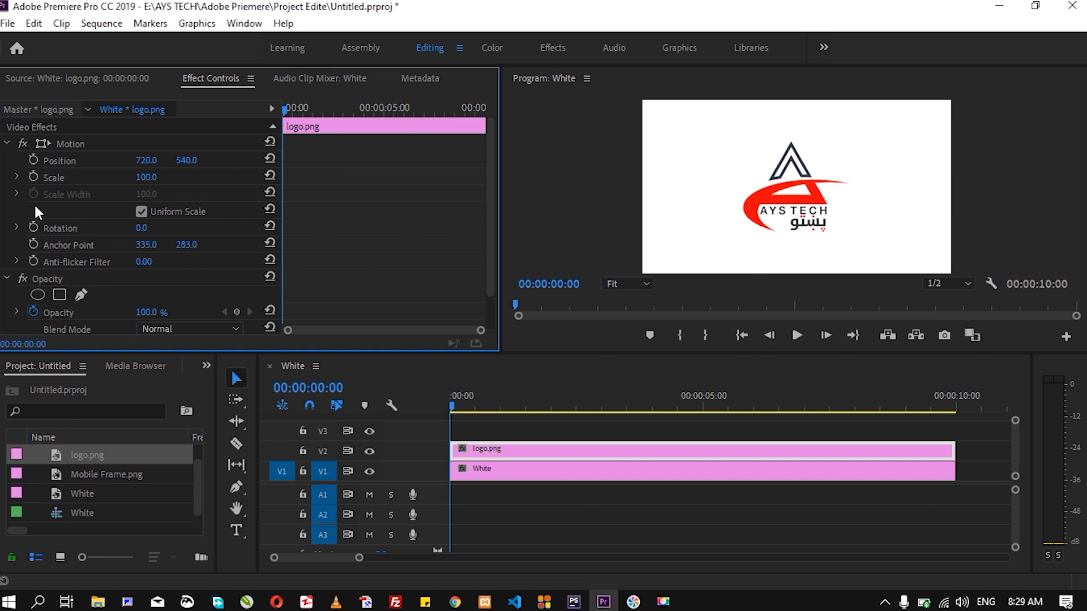
Try adding position keyframes to the logo at 00:00:00:00 and 00:00:00:20, undo the keyframing, and return the playhead to the start.
{"action": "left_click", "coordinate": [33, 155]}
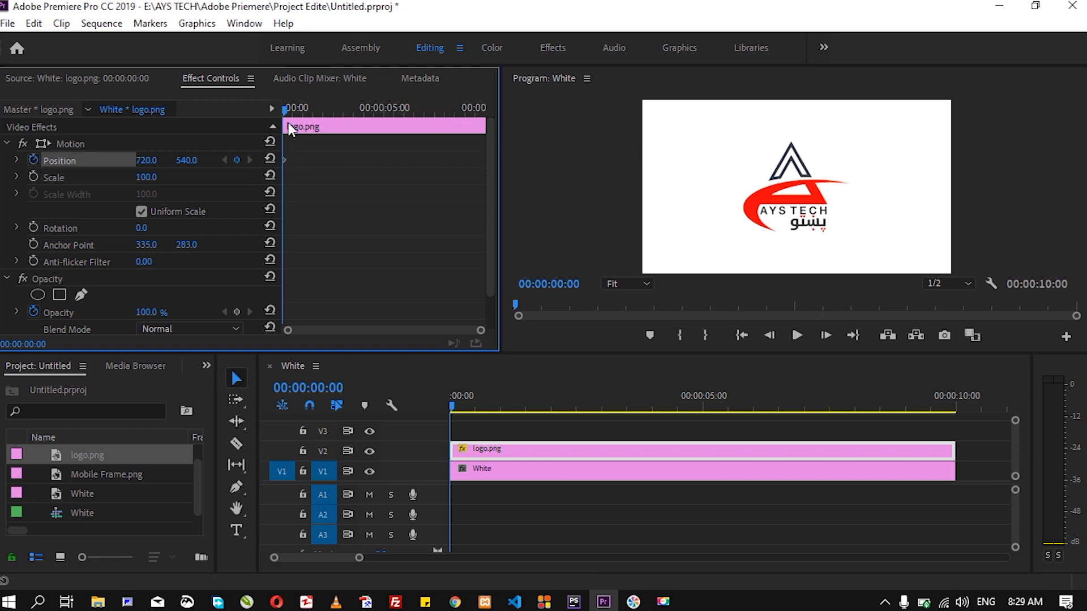
{"action": "left_click_drag", "start_coordinate": [286, 110], "coordinate": [298, 109]}
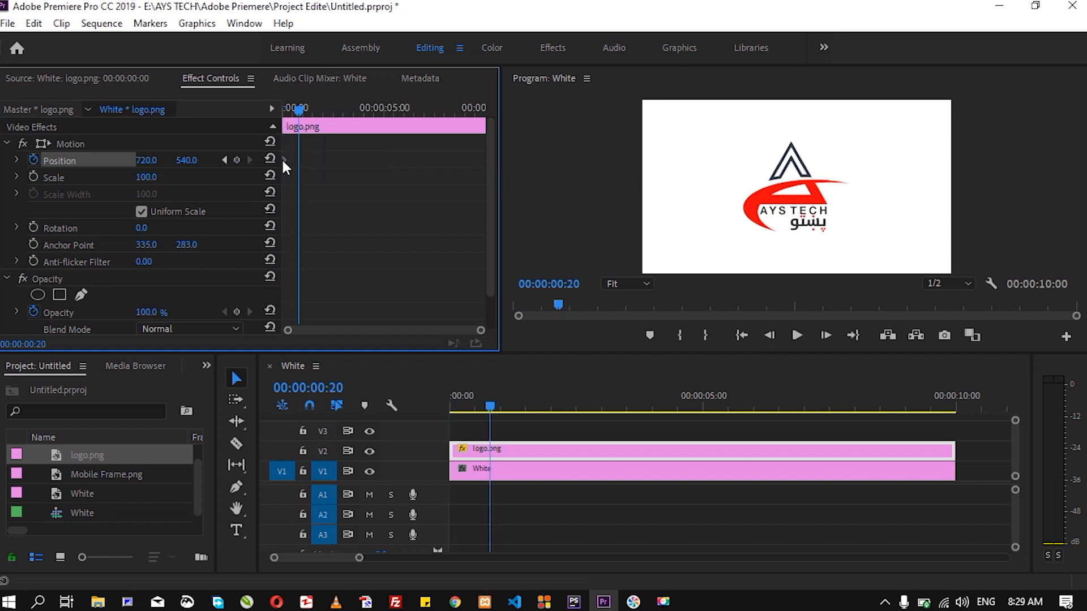
{"action": "left_click", "coordinate": [237, 160]}
{"action": "left_click_drag", "start_coordinate": [303, 107], "coordinate": [325, 114]}
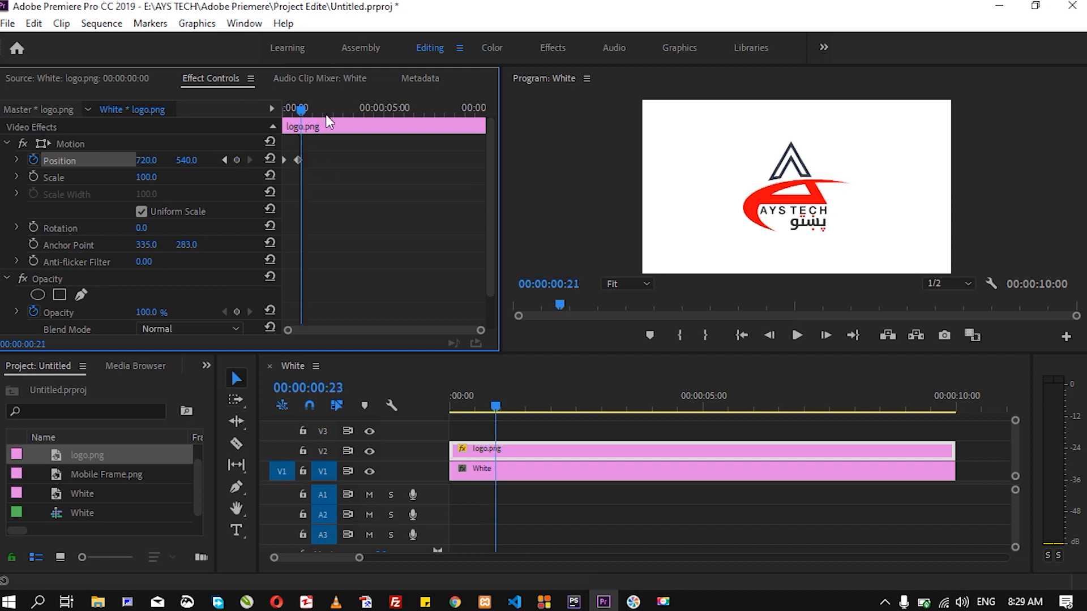
{"action": "left_click", "coordinate": [237, 160]}
{"action": "left_click_drag", "start_coordinate": [327, 113], "coordinate": [356, 116]}
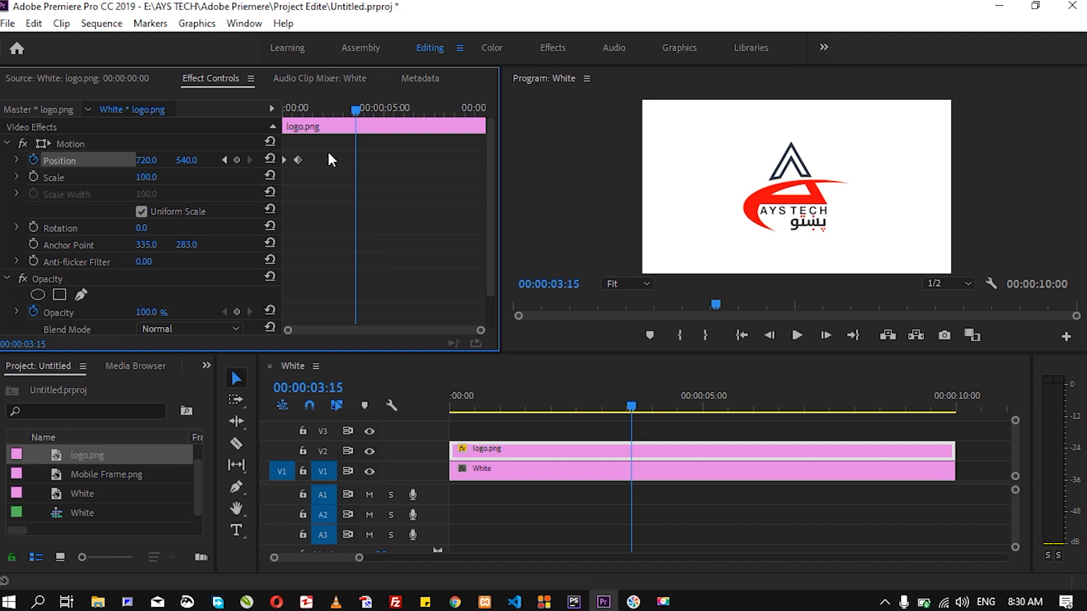
{"action": "key", "text": "ctrl+z"}
{"action": "left_click_drag", "start_coordinate": [355, 109], "coordinate": [275, 117]}
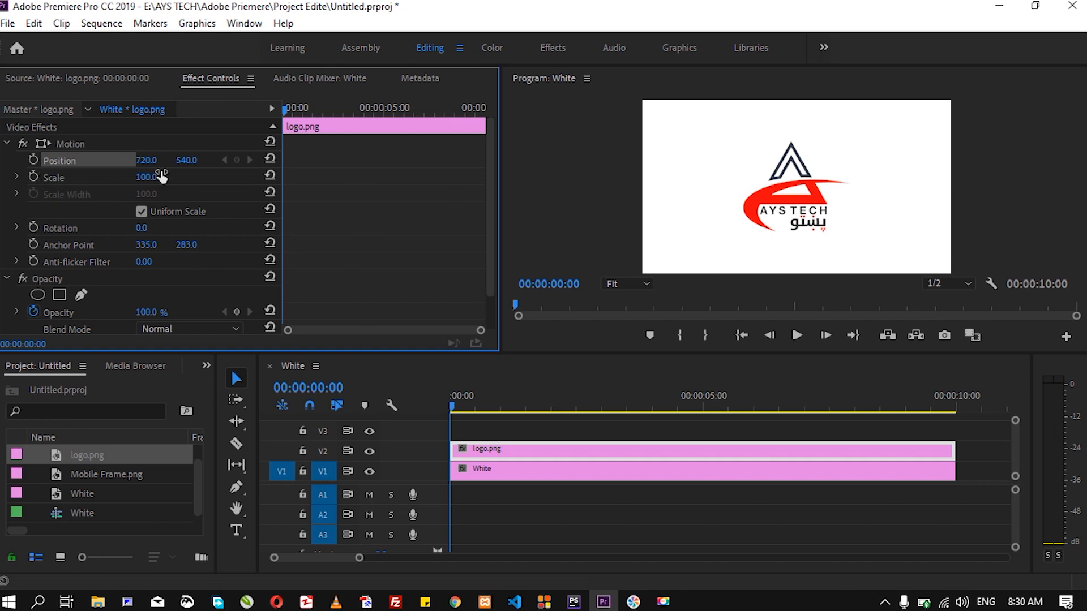
Enable scale keyframing on the logo at 00:00:00:00 and set that keyframe's scale to 0.
{"action": "left_click", "coordinate": [33, 176]}
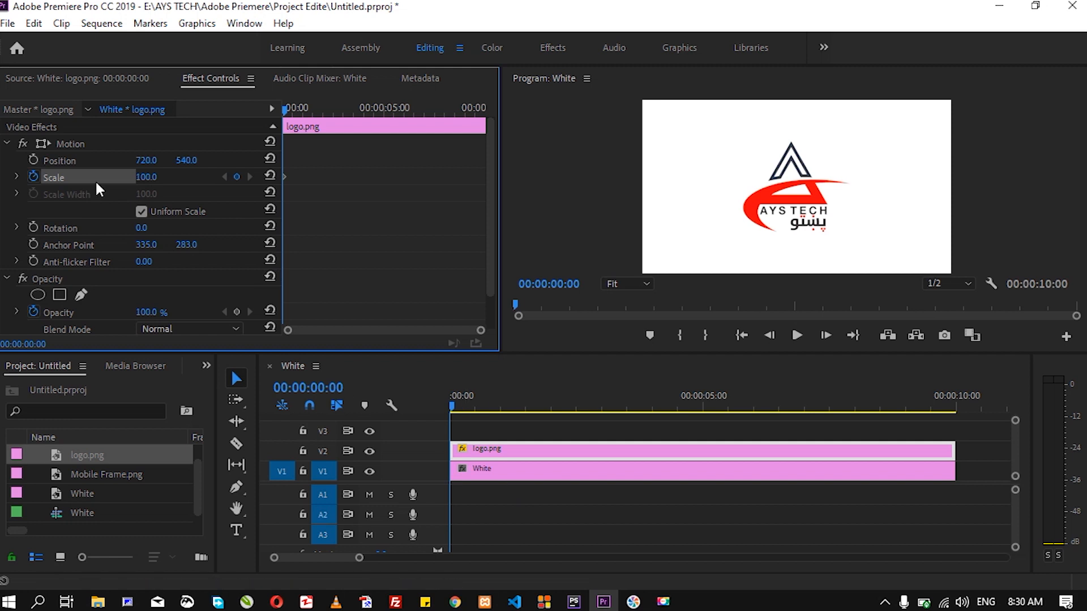
{"action": "left_click", "coordinate": [145, 177]}
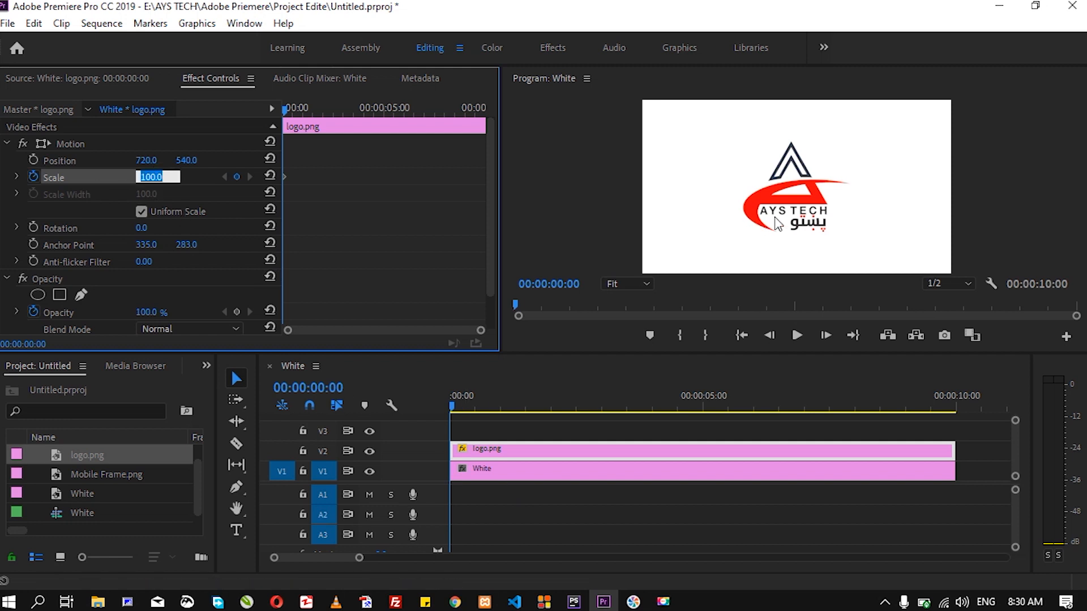
{"action": "type", "text": "0"}
{"action": "key", "text": "Return"}
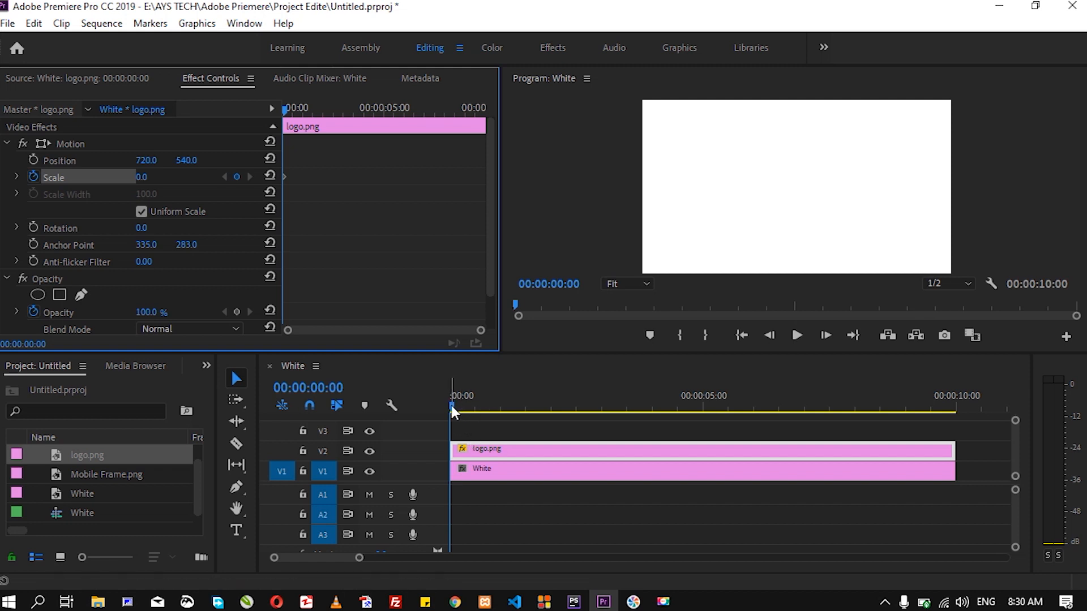
Add a scale keyframe of 100 to the logo at 00:00:02:00.
{"action": "left_click_drag", "start_coordinate": [453, 405], "coordinate": [554, 415]}
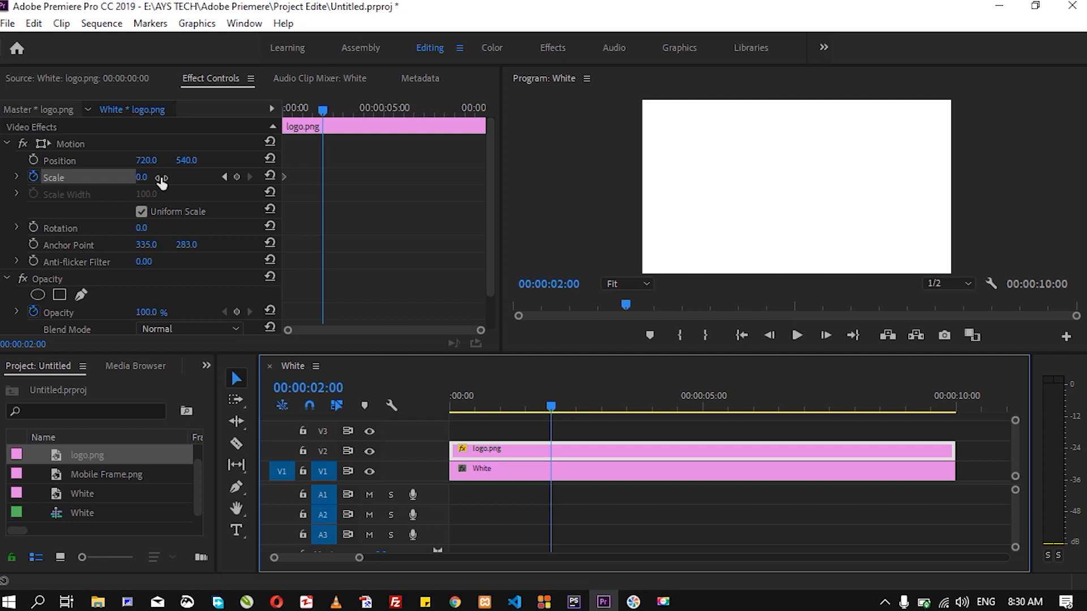
{"action": "left_click", "coordinate": [141, 178]}
{"action": "type", "text": "100"}
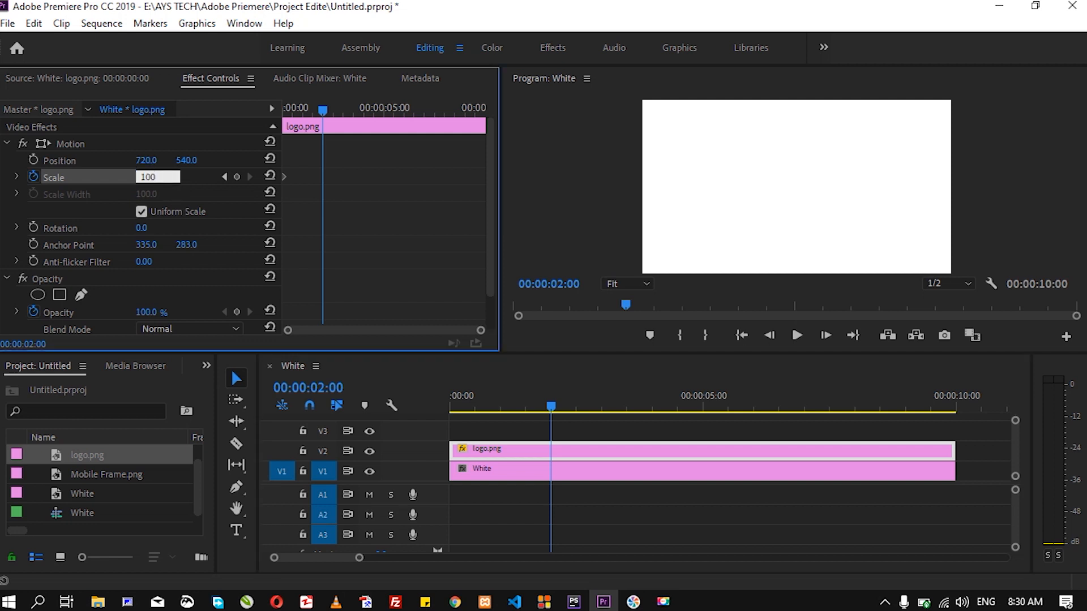
{"action": "key", "text": "Return"}
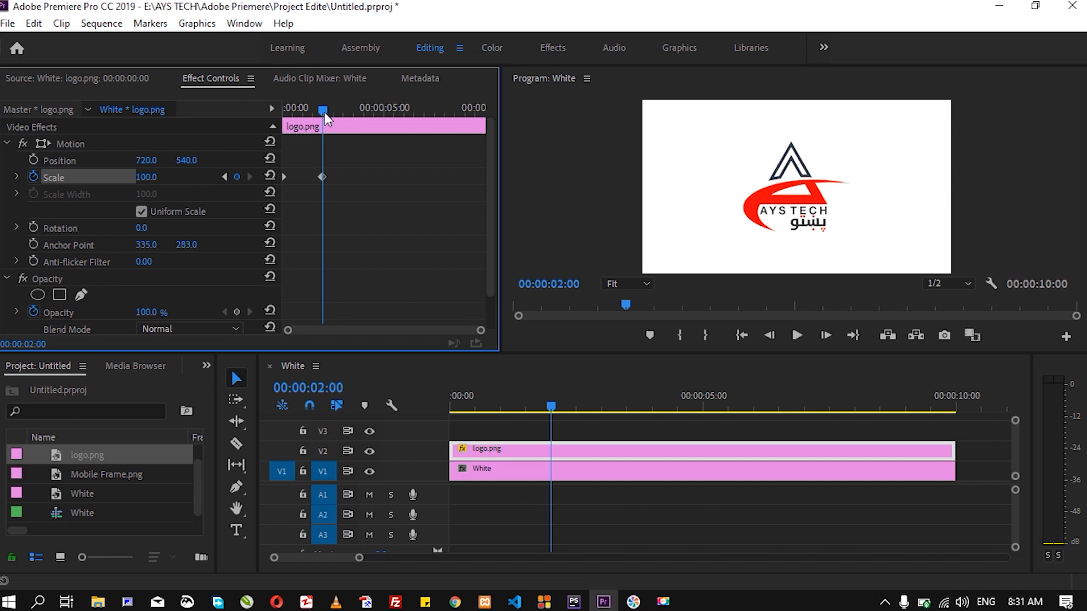
Play the logo's scale-up from the start of the sequence to just past its second keyframe, and return the playhead to the start.
{"action": "left_click_drag", "start_coordinate": [322, 112], "coordinate": [275, 121]}
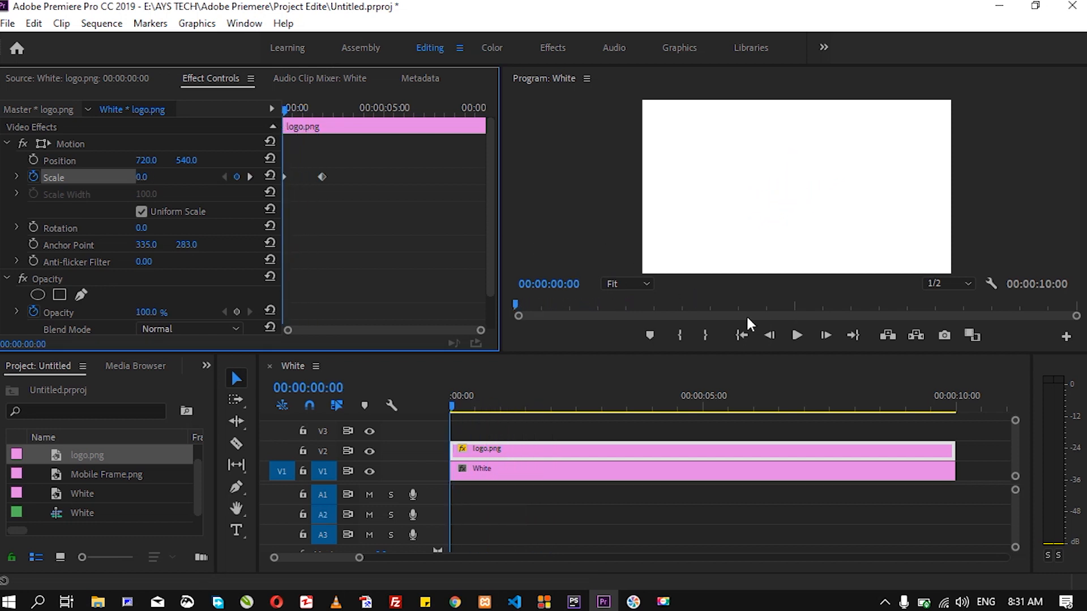
{"action": "left_click", "coordinate": [796, 335]}
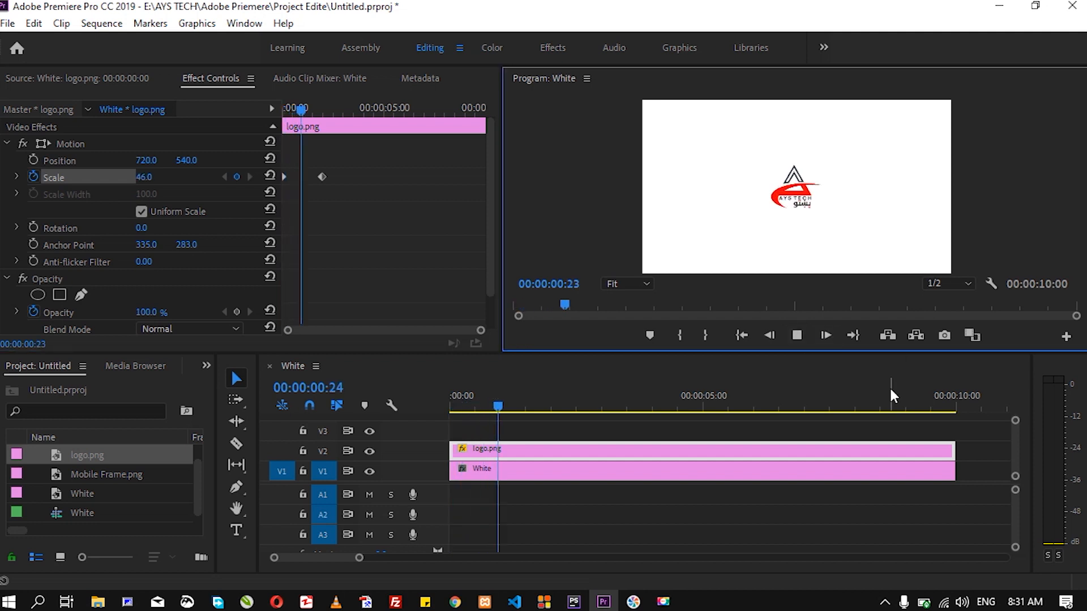
{"action": "left_click", "coordinate": [797, 335]}
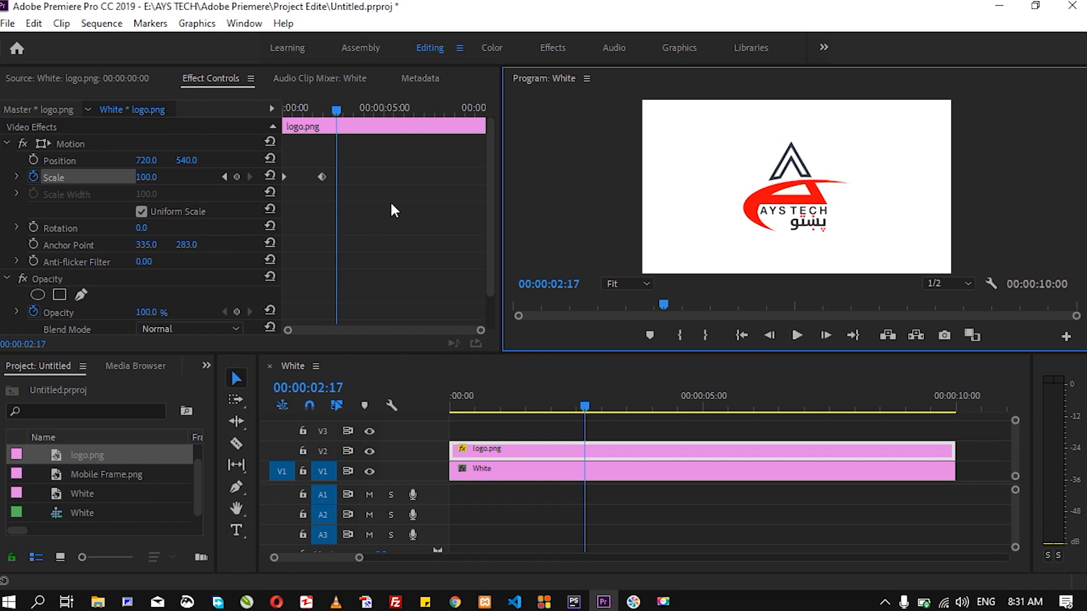
{"action": "left_click_drag", "start_coordinate": [341, 111], "coordinate": [275, 118]}
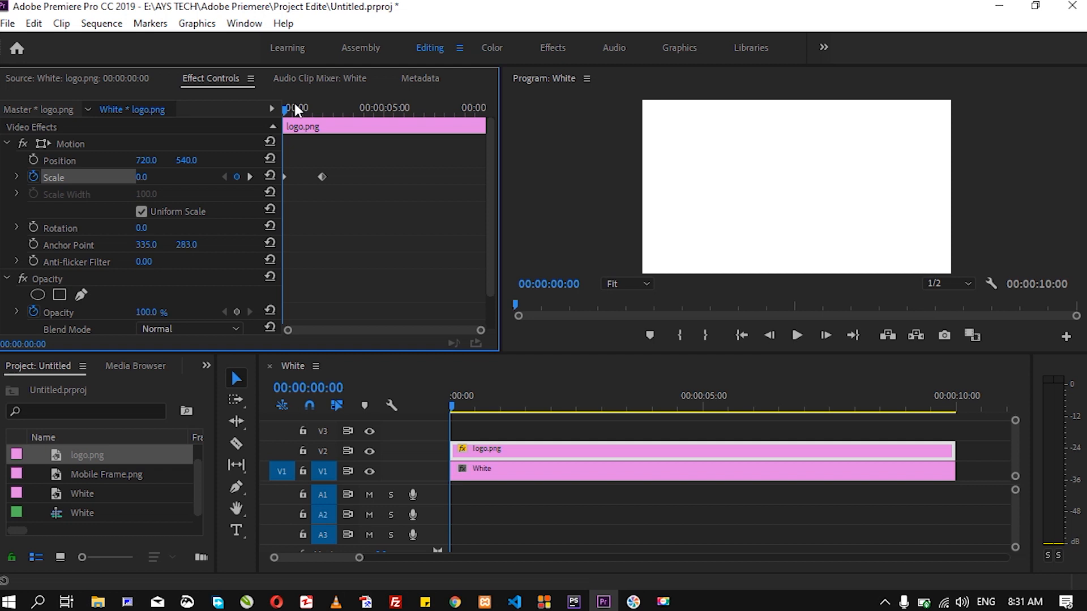
Hold the logo's scale of 100 with a keyframe at 00:00:07:19 and add a scale keyframe of 0 at 00:00:09:24.
{"action": "left_click_drag", "start_coordinate": [452, 406], "coordinate": [848, 403]}
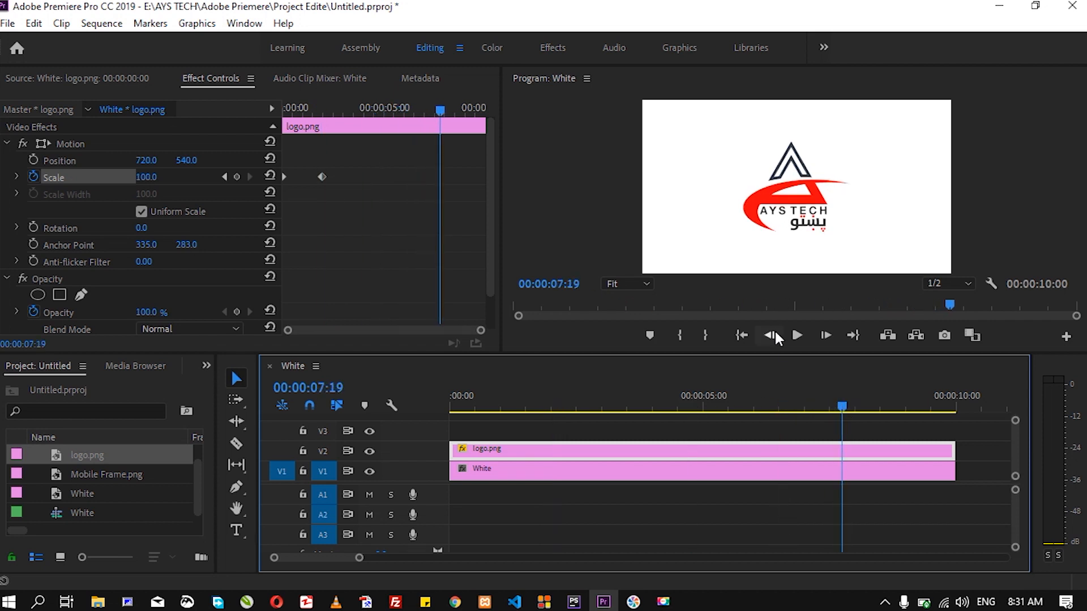
{"action": "left_click", "coordinate": [236, 177]}
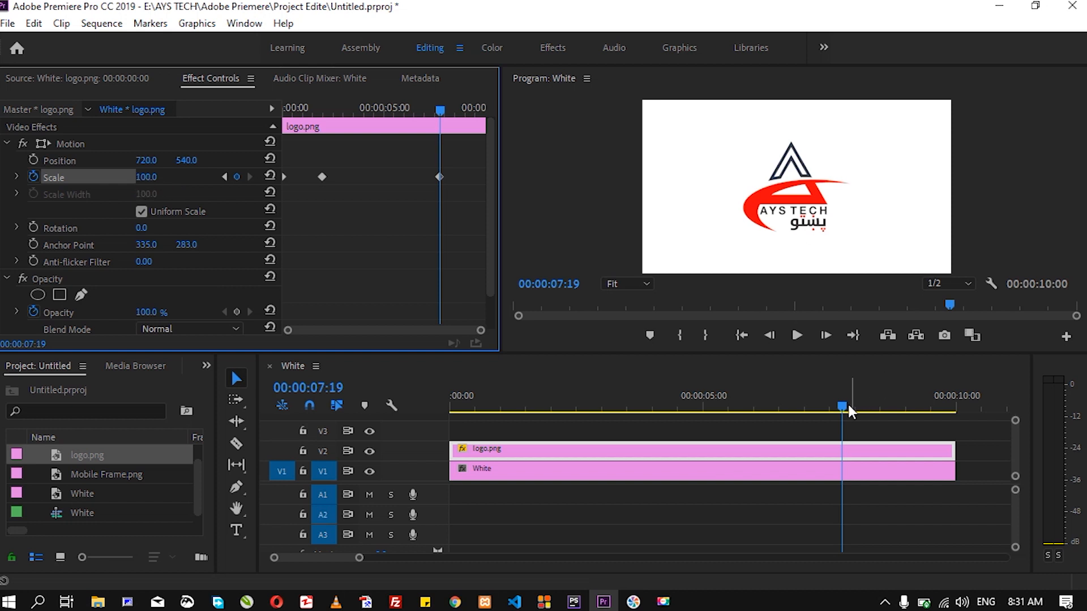
{"action": "left_click_drag", "start_coordinate": [843, 403], "coordinate": [957, 406]}
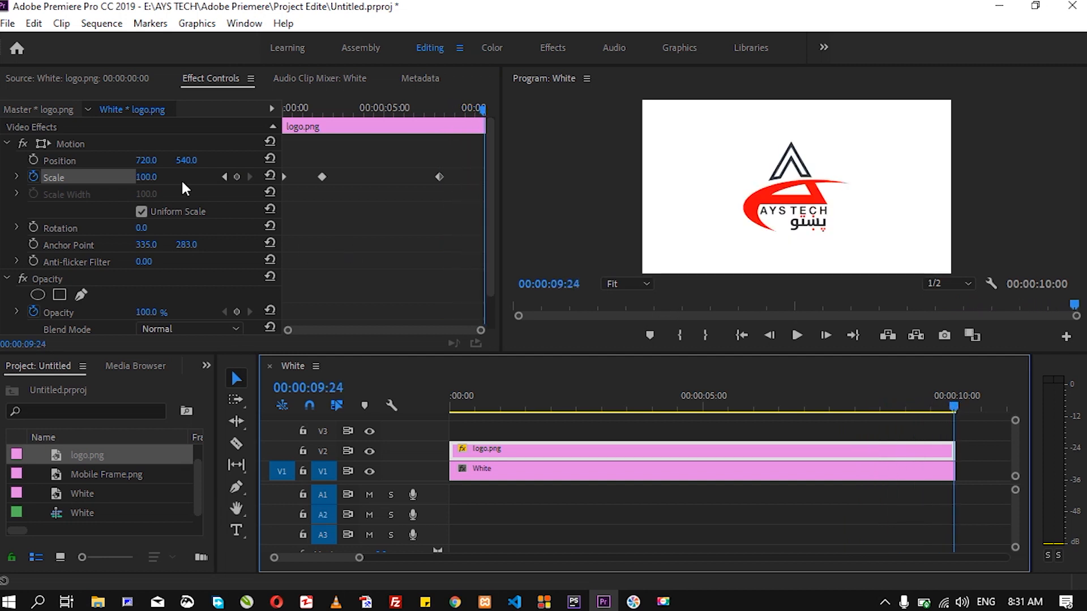
{"action": "left_click", "coordinate": [142, 177]}
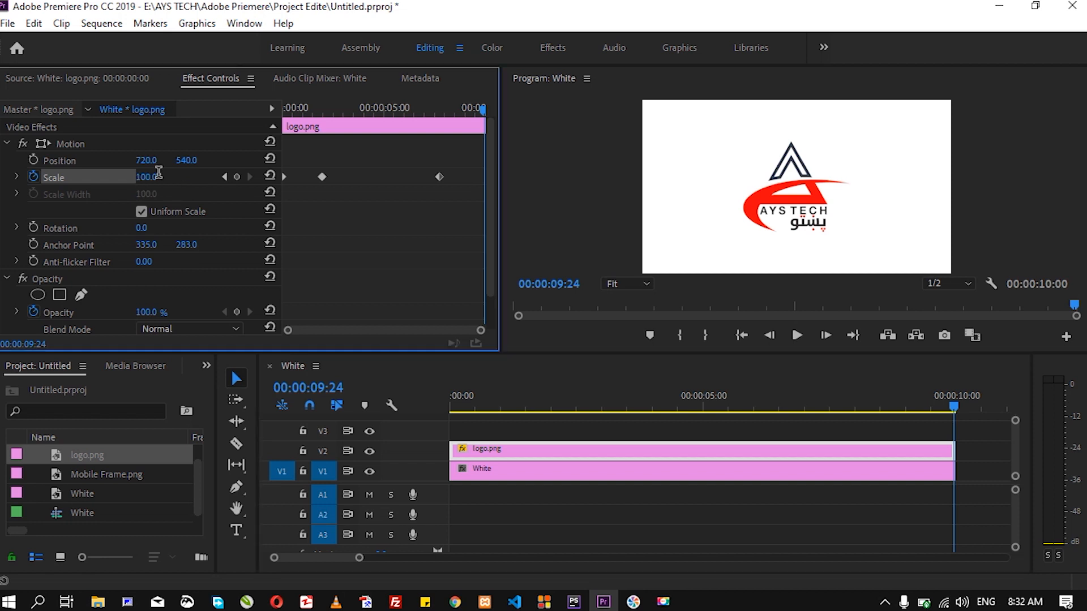
{"action": "type", "text": "0"}
{"action": "key", "text": "Return"}
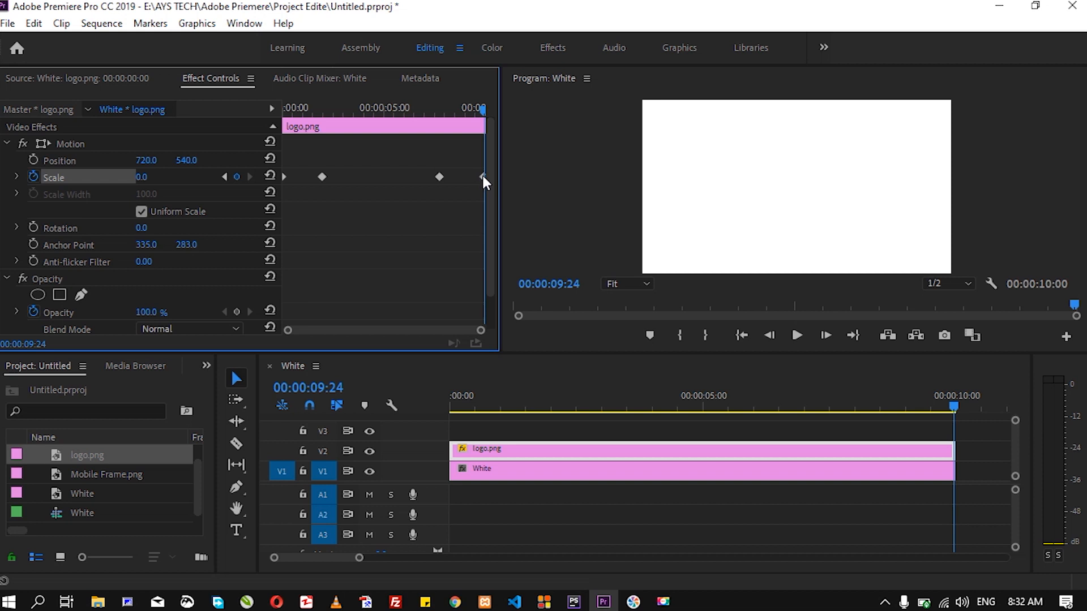
Scrub through the whole logo animation, play it from start to end, and return the playhead to the start.
{"action": "key", "text": "Home"}
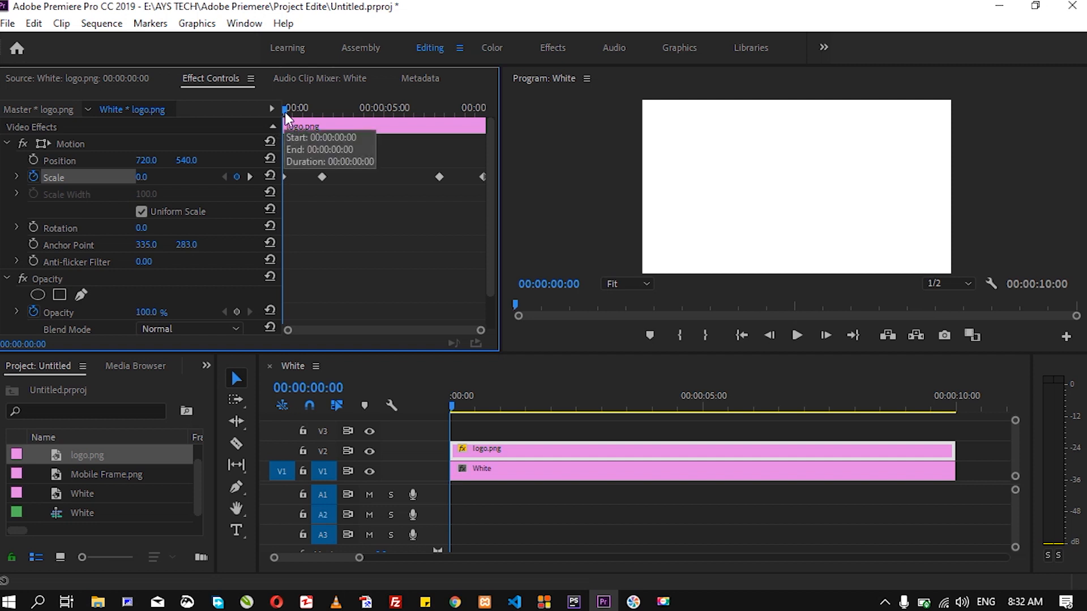
{"action": "left_click_drag", "start_coordinate": [285, 111], "coordinate": [442, 122]}
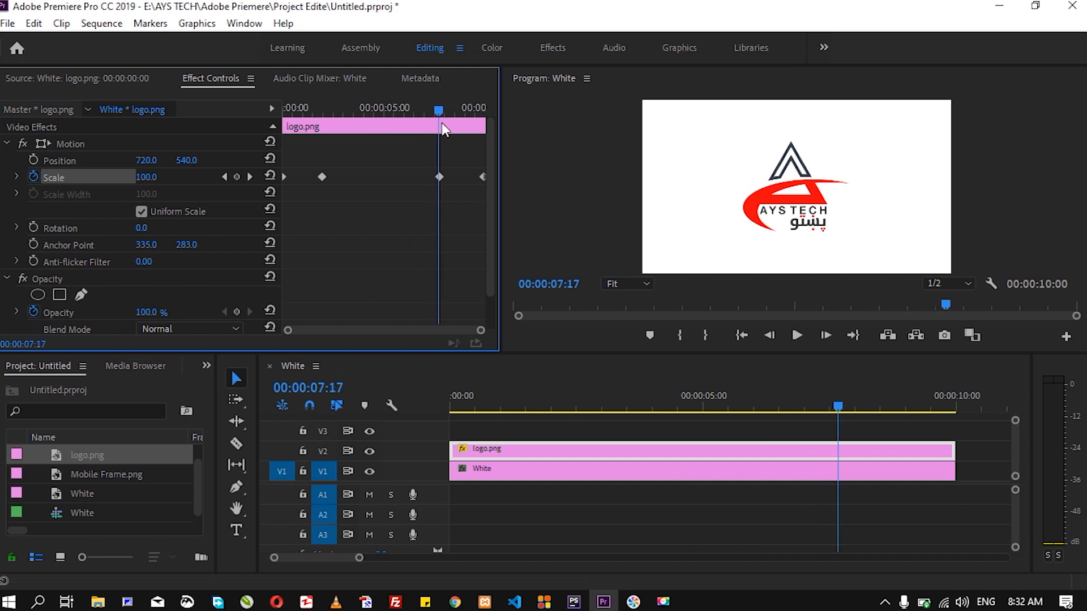
{"action": "left_click_drag", "start_coordinate": [442, 122], "coordinate": [489, 129]}
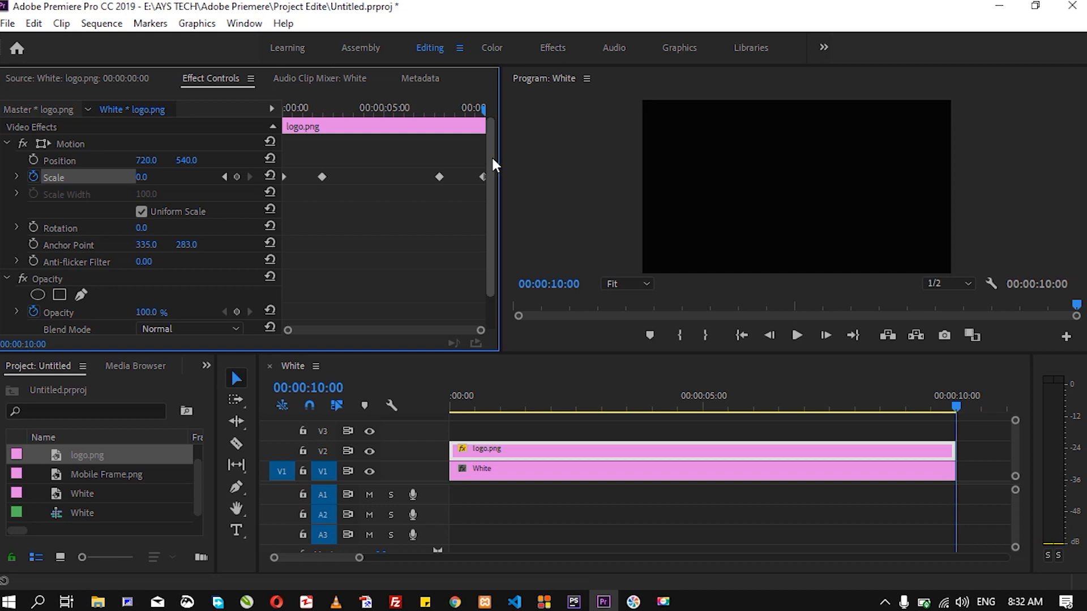
{"action": "left_click_drag", "start_coordinate": [485, 108], "coordinate": [273, 115]}
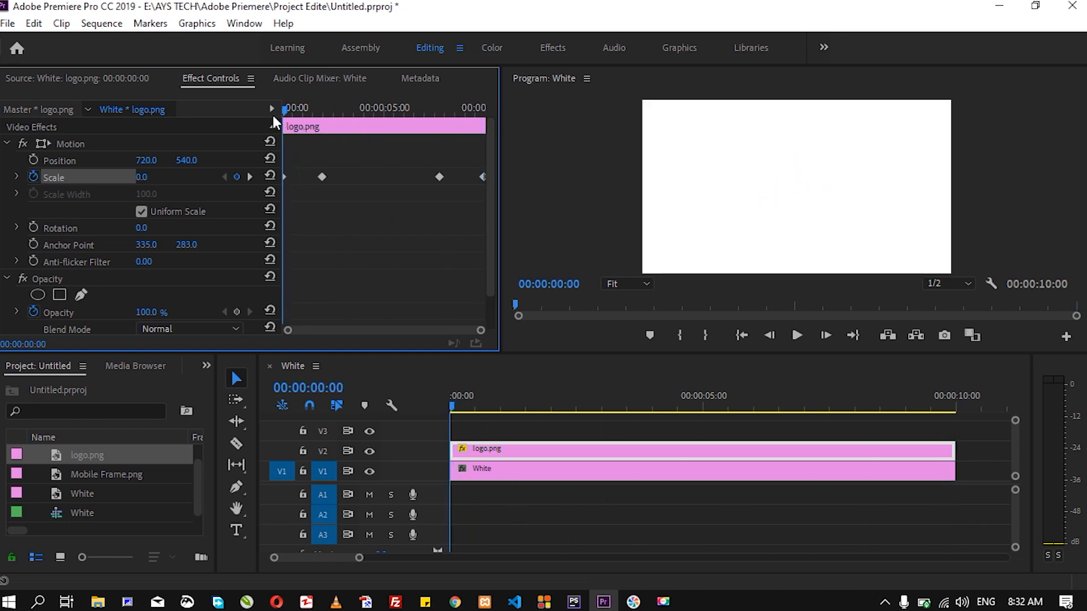
{"action": "left_click", "coordinate": [795, 336]}
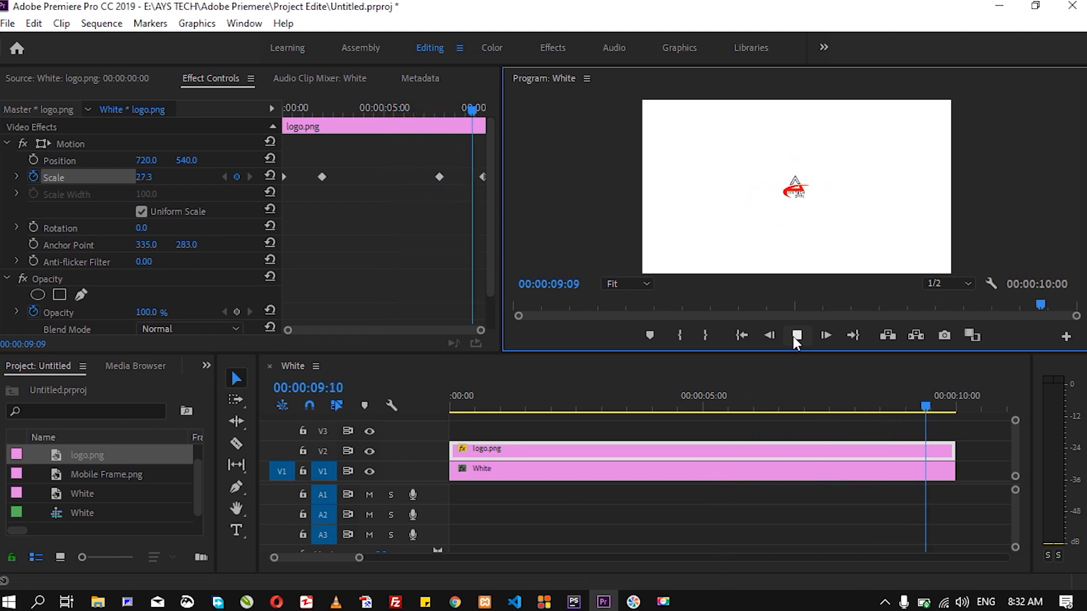
{"action": "left_click", "coordinate": [908, 378]}
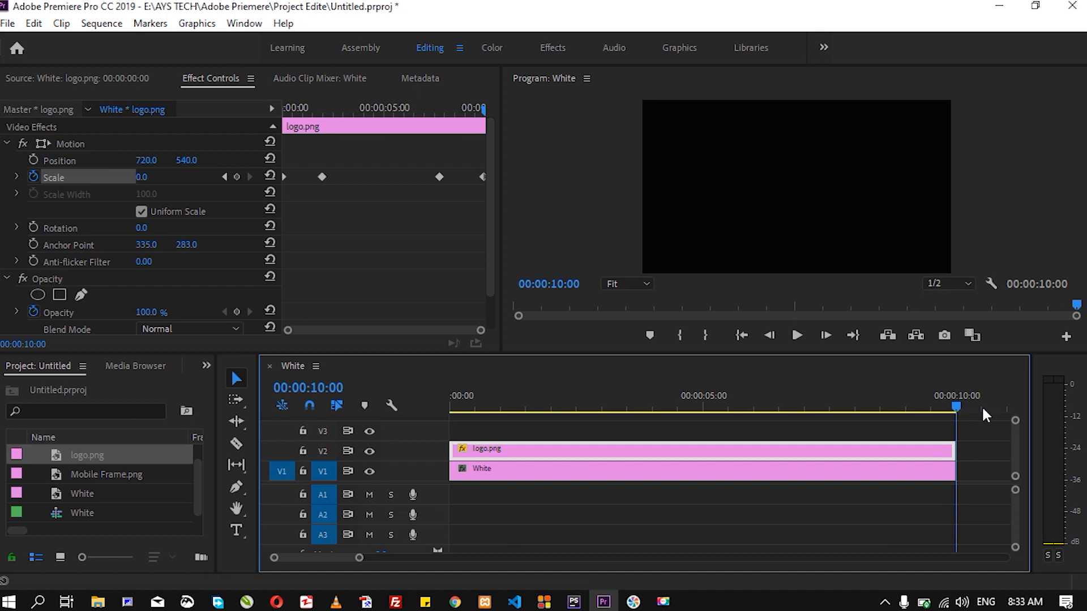
{"action": "left_click_drag", "start_coordinate": [959, 409], "coordinate": [419, 418]}
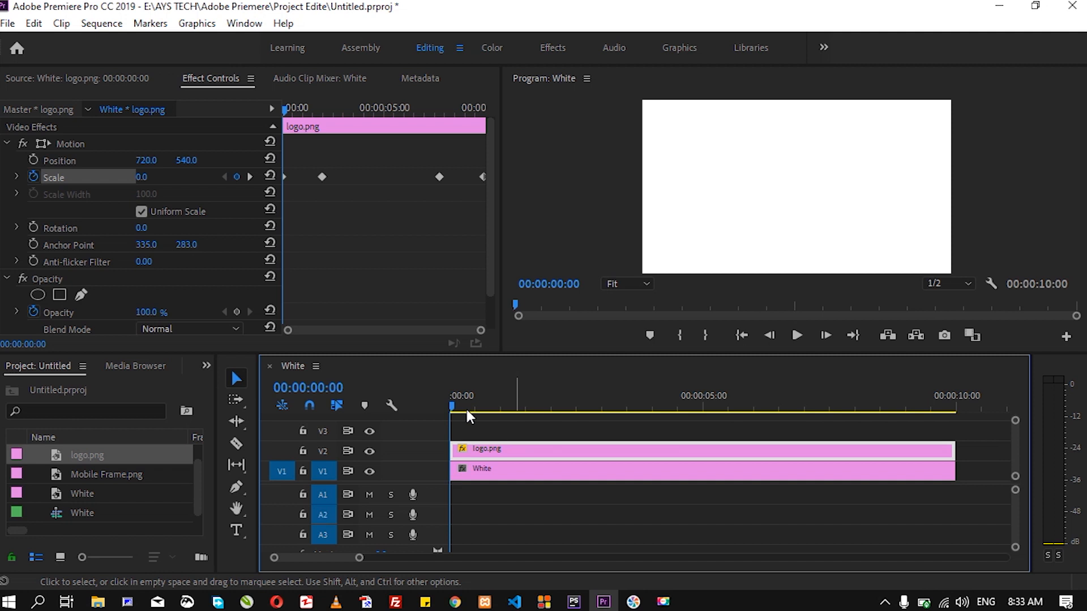
Replay the opening of the logo's scale animation, check it at 00:00:01:00, and return the playhead to 00:00:00:00.
{"action": "key", "text": "space"}
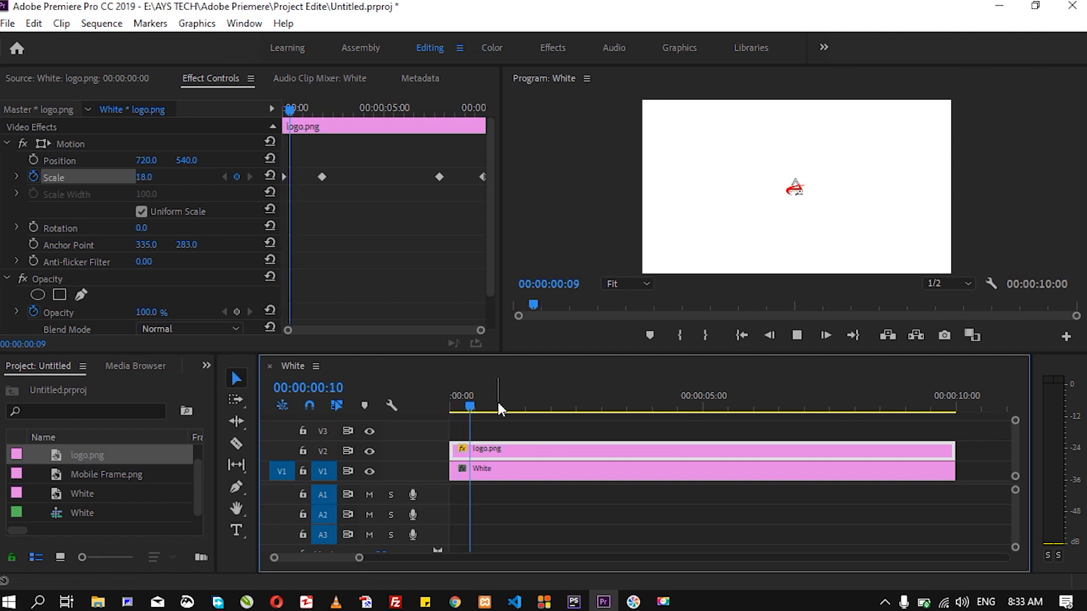
{"action": "key", "text": "space"}
{"action": "left_click_drag", "start_coordinate": [580, 402], "coordinate": [500, 406]}
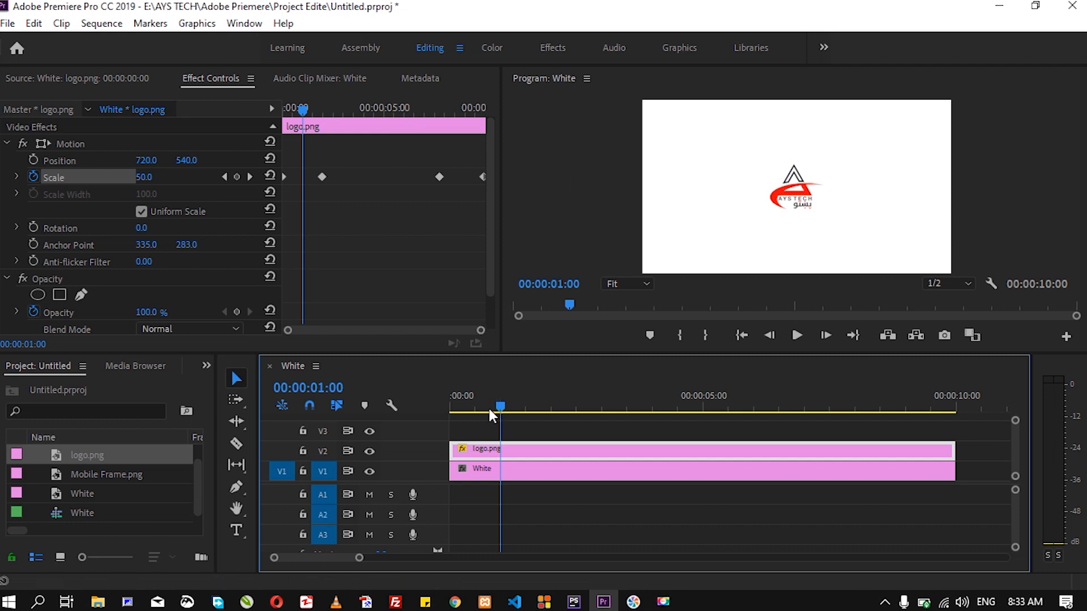
{"action": "left_click_drag", "start_coordinate": [490, 412], "coordinate": [440, 409]}
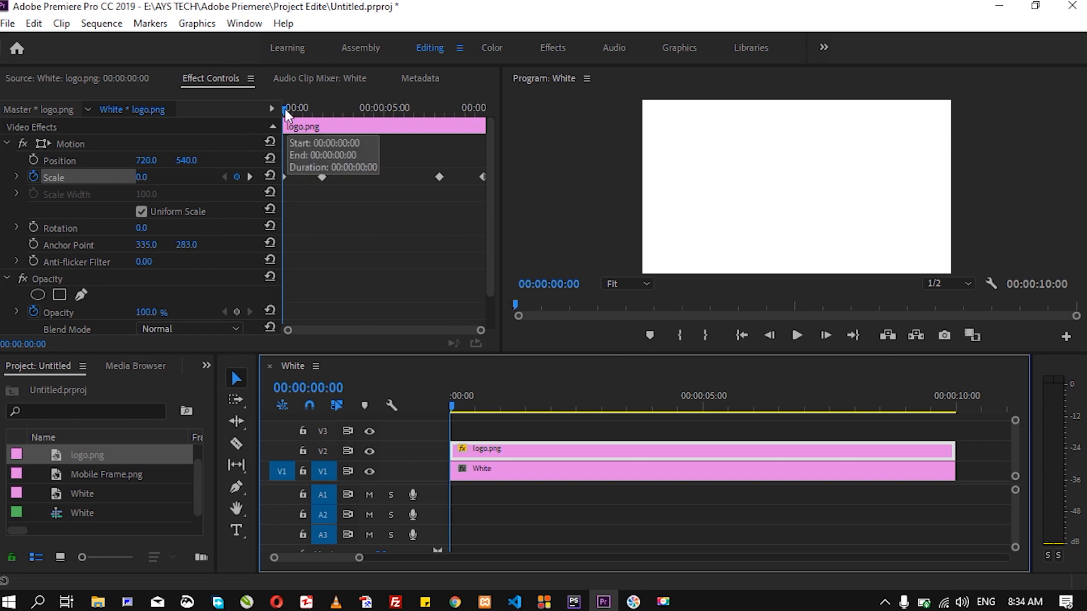
Review the logo's scale keyframes from 00:00:00:00 through 00:00:02:00 and about 00:00:07:18 to the end of the sequence.
{"action": "left_click_drag", "start_coordinate": [284, 109], "coordinate": [325, 111]}
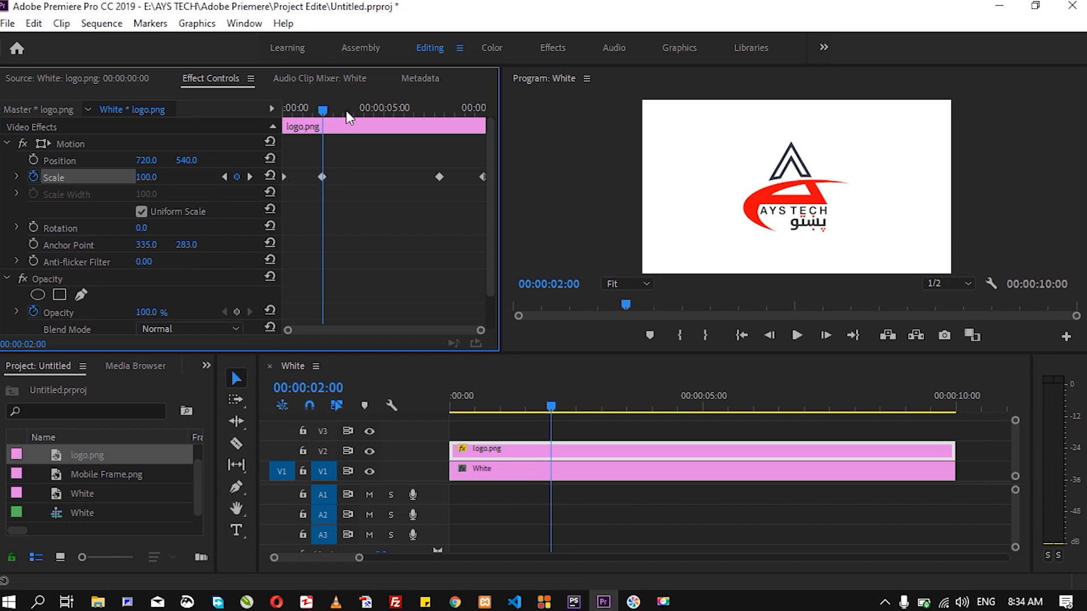
{"action": "left_click_drag", "start_coordinate": [324, 108], "coordinate": [440, 115]}
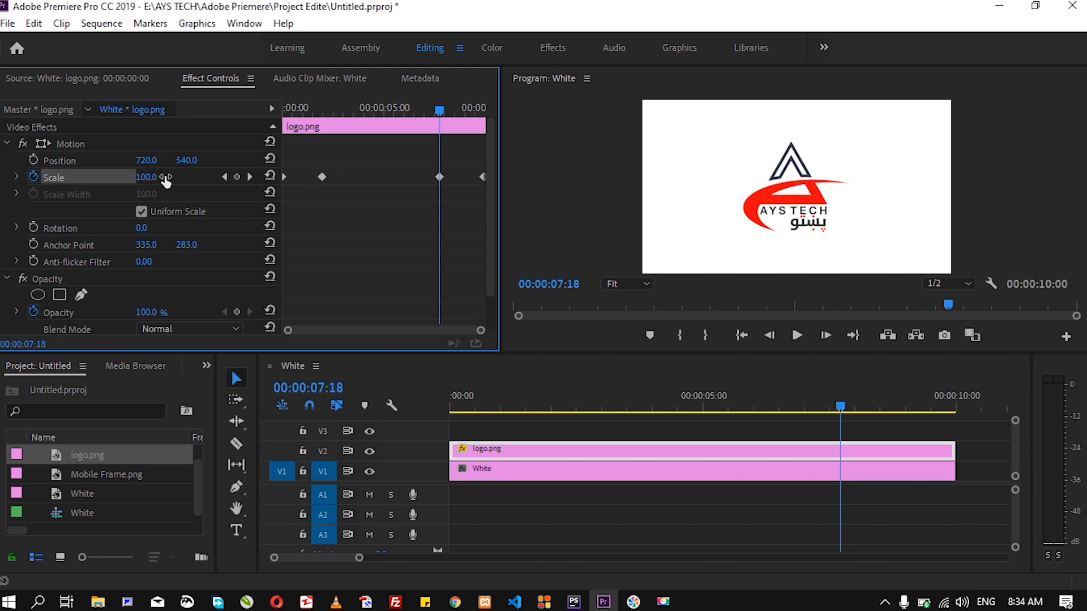
{"action": "left_click_drag", "start_coordinate": [439, 111], "coordinate": [489, 113]}
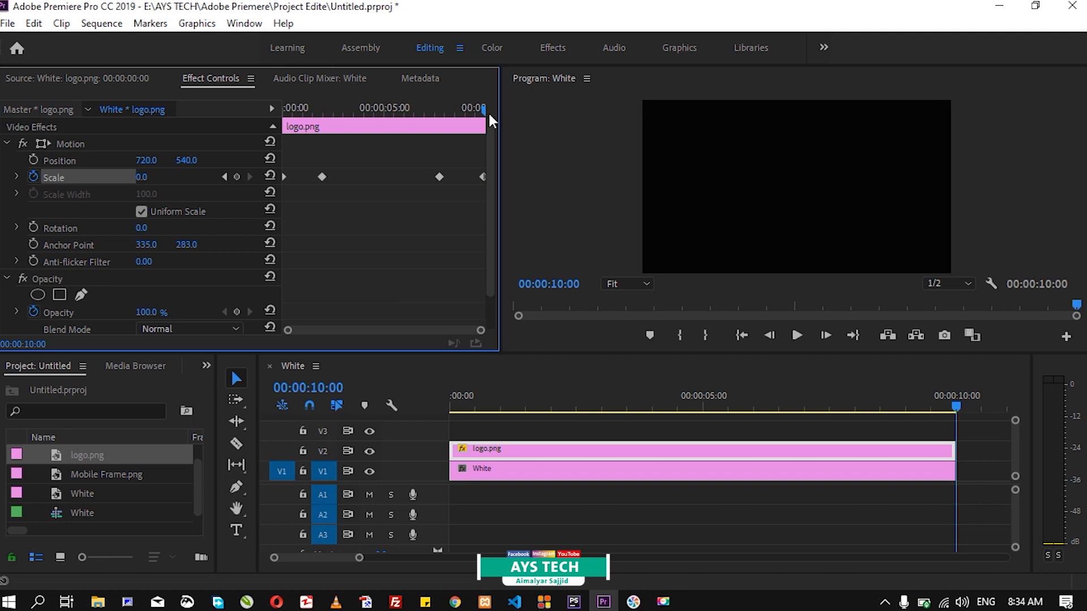